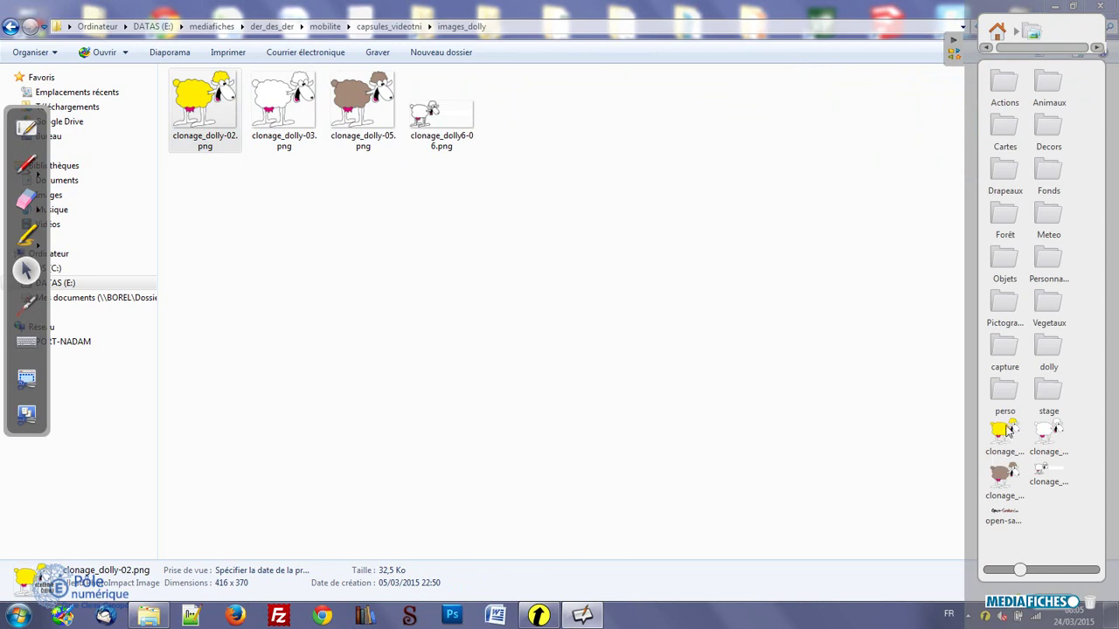
# - Move the clonage_dolly sheep images into the picture library's dolly folder
pyautogui.moveTo(1008, 429); pyautogui.dragTo(1054, 351)
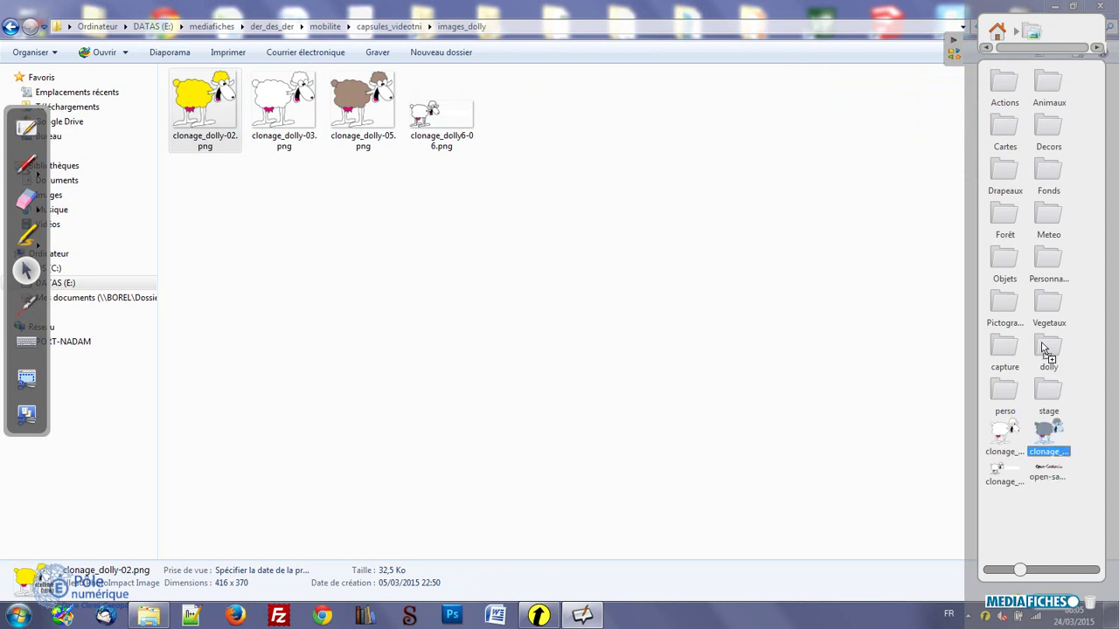
pyautogui.moveTo(1045, 428); pyautogui.dragTo(1049, 358)
pyautogui.moveTo(1008, 431); pyautogui.dragTo(1055, 351)
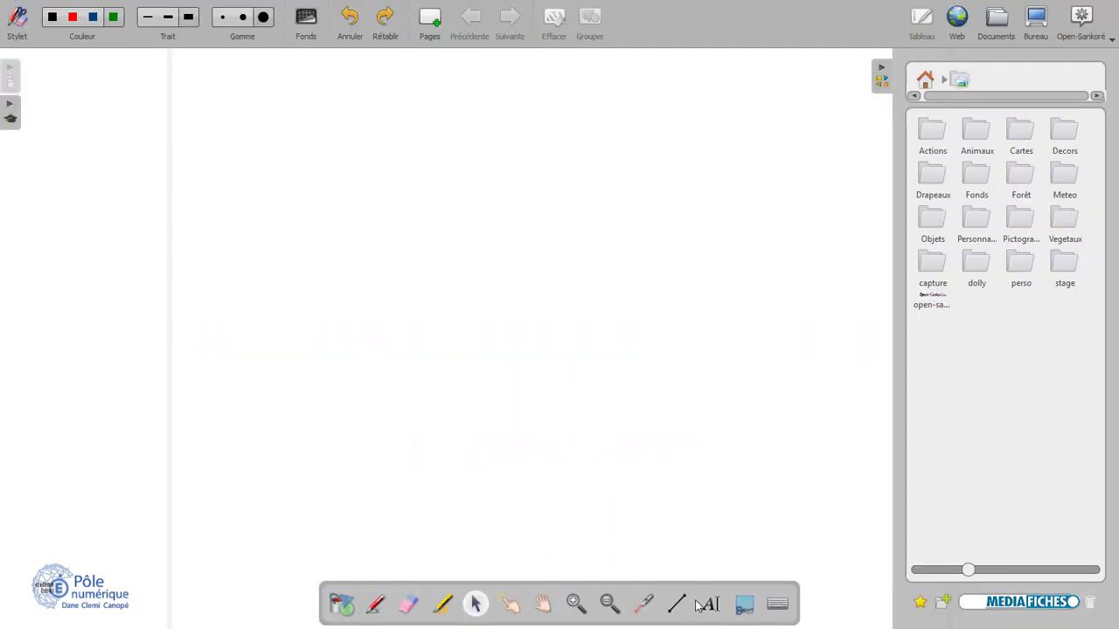
# - Add a two-line text title on the page reading "30 secondes pour...." and "Le clonage à la Dolly"
pyautogui.click(710, 604)
pyautogui.click(369, 251)
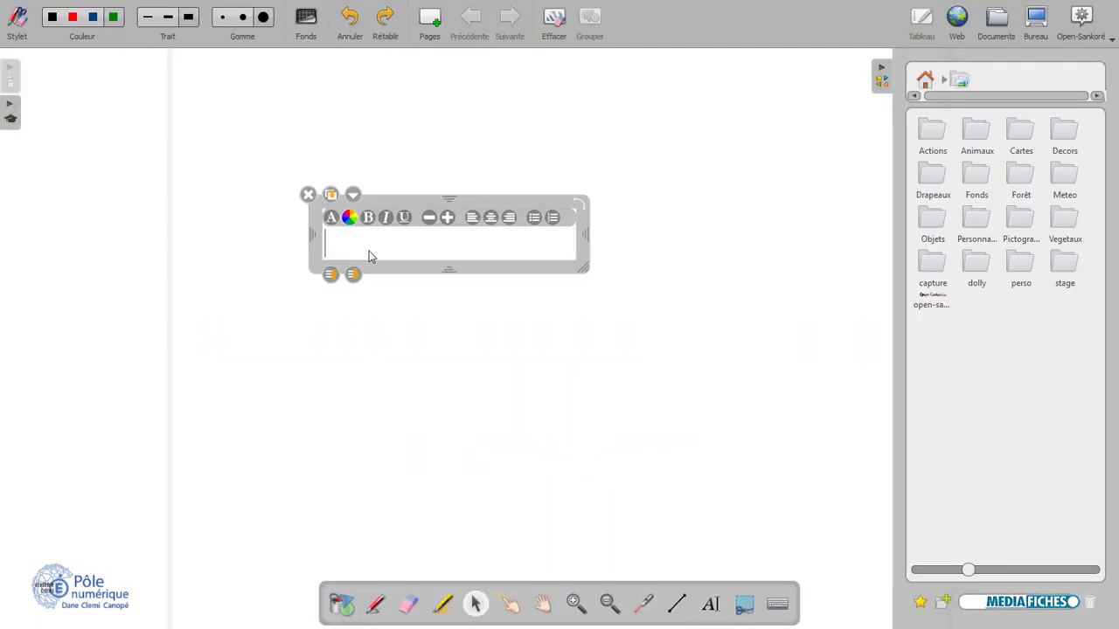
pyautogui.write('30 secondes pour....')
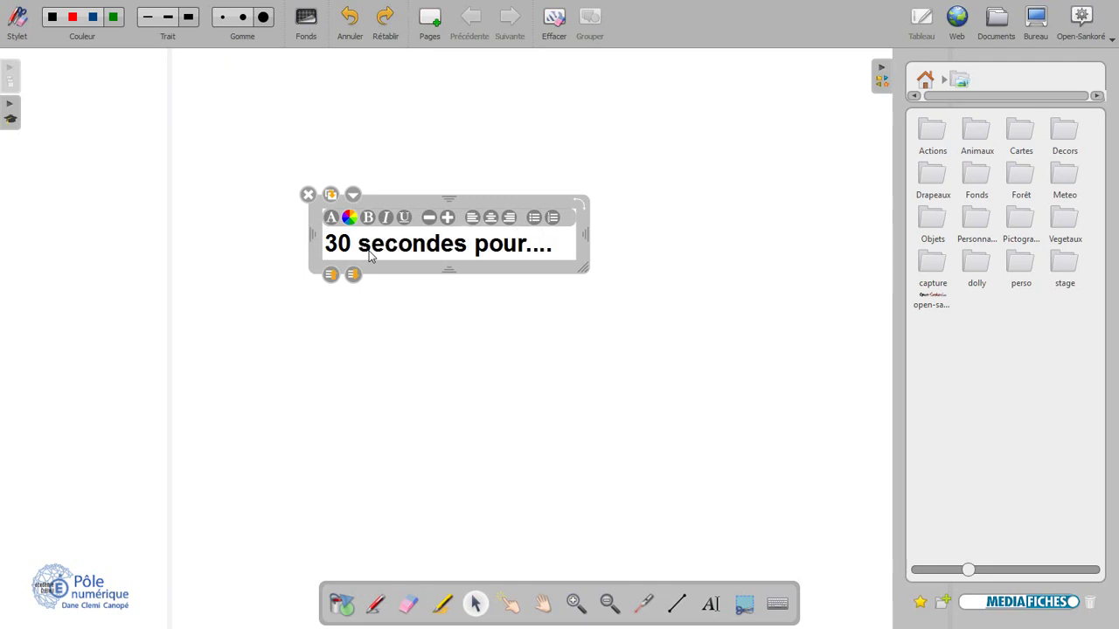
pyautogui.press('Return')
pyautogui.write('Le clonage à la Dolly')
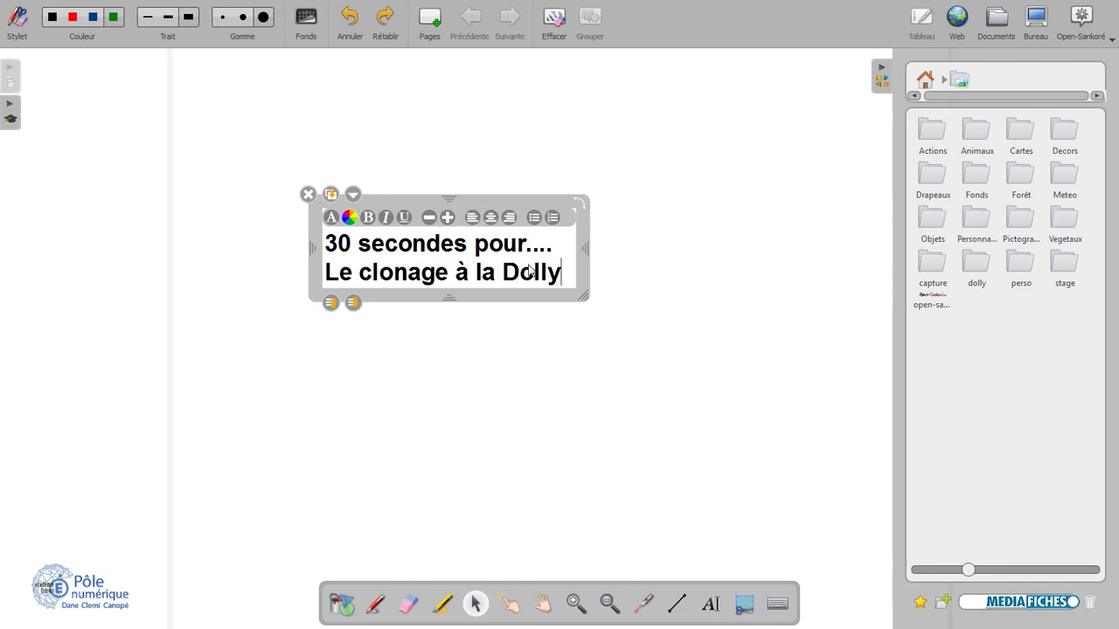
# - Widen the title's text box, then centre both lines and enlarge their font by two increments
pyautogui.moveTo(583, 296); pyautogui.dragTo(726, 388)
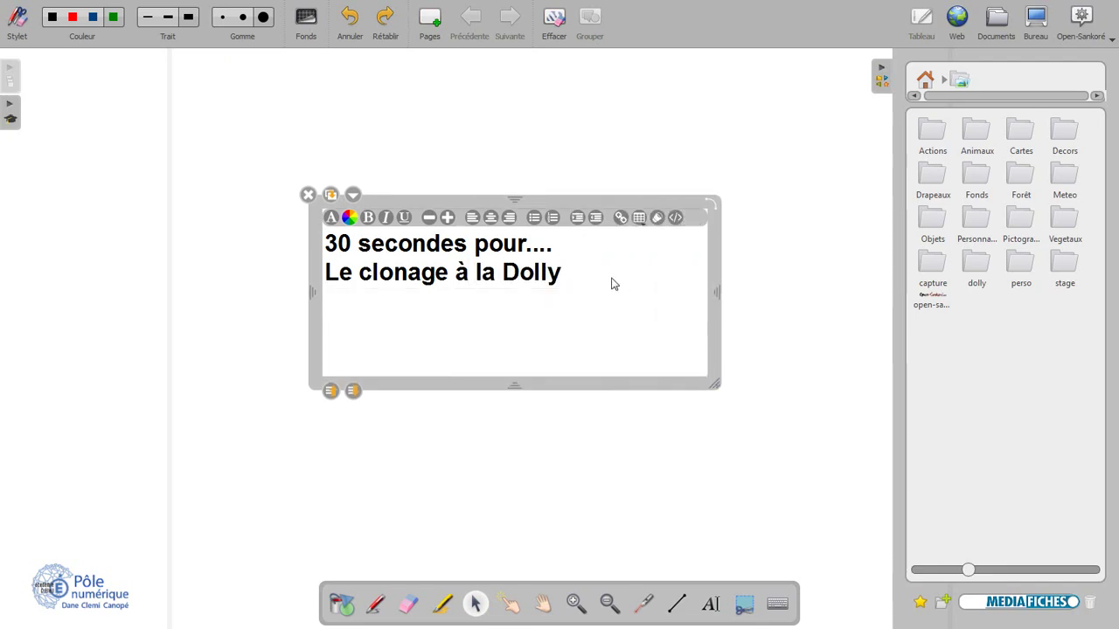
pyautogui.moveTo(612, 282); pyautogui.dragTo(324, 234)
pyautogui.click(490, 219)
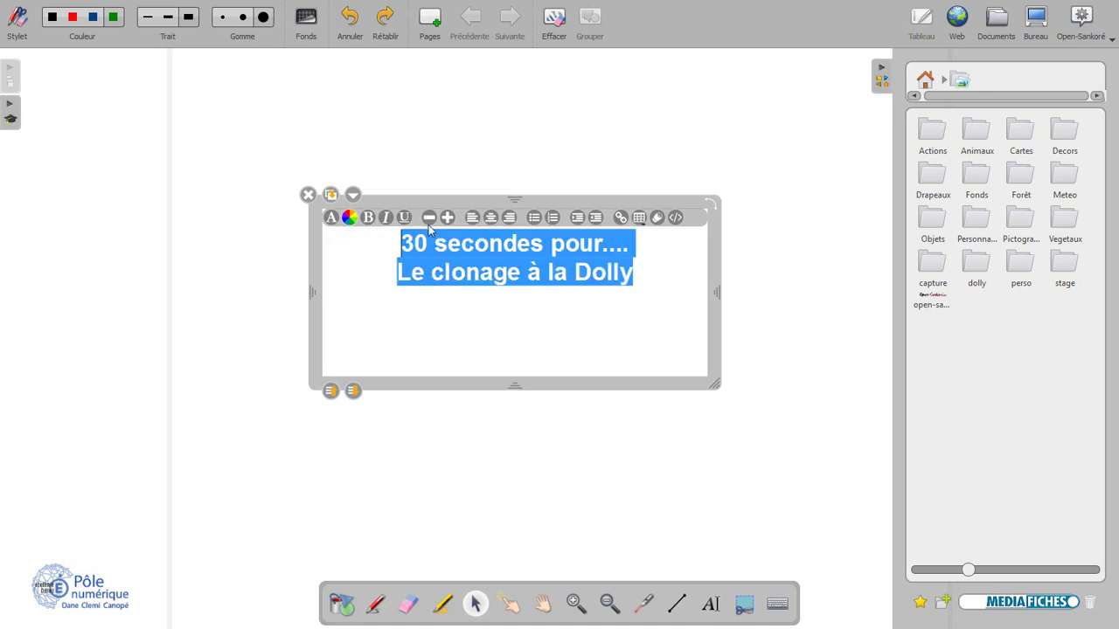
pyautogui.click(447, 217)
pyautogui.click(447, 218)
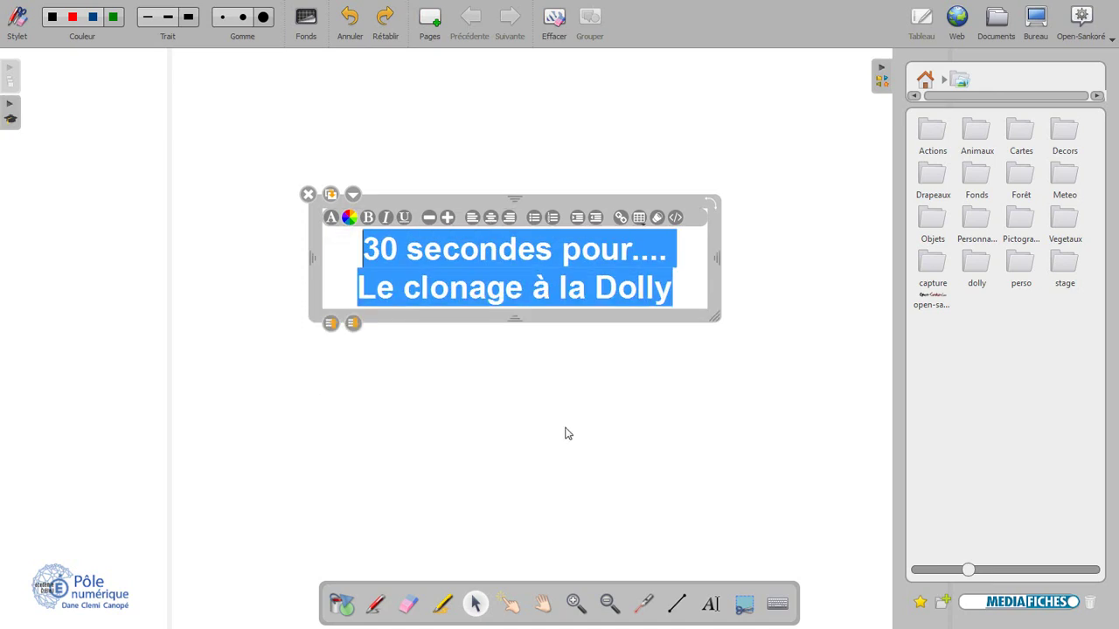
pyautogui.click(567, 432)
# - Shift the title text block slightly to the right on the page and deselect it
pyautogui.click(487, 262)
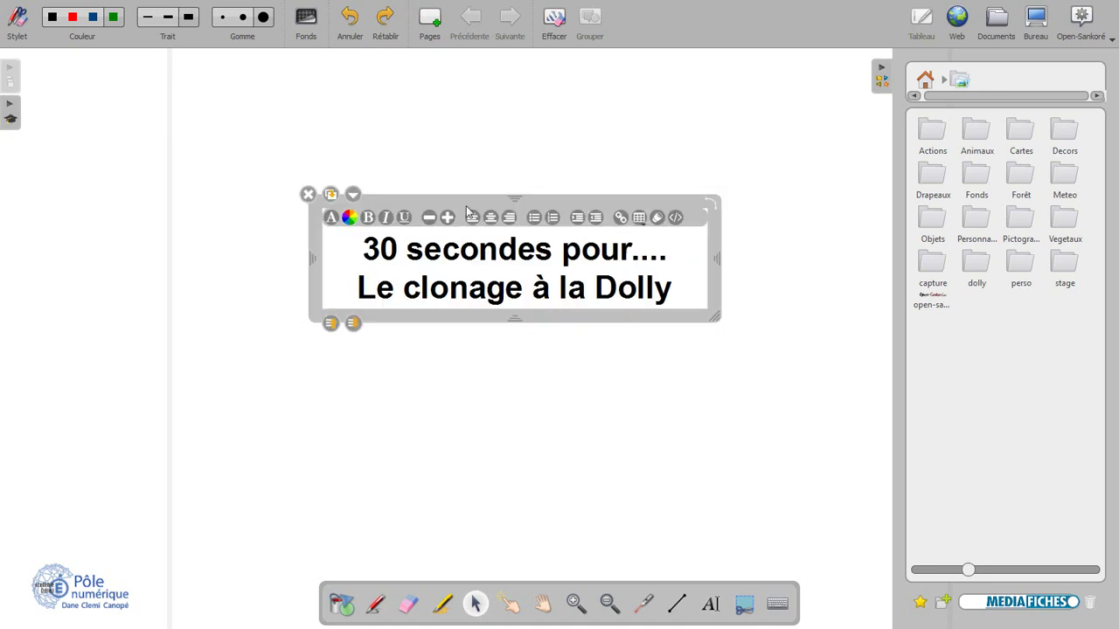
pyautogui.moveTo(470, 203); pyautogui.dragTo(522, 210)
pyautogui.click(516, 450)
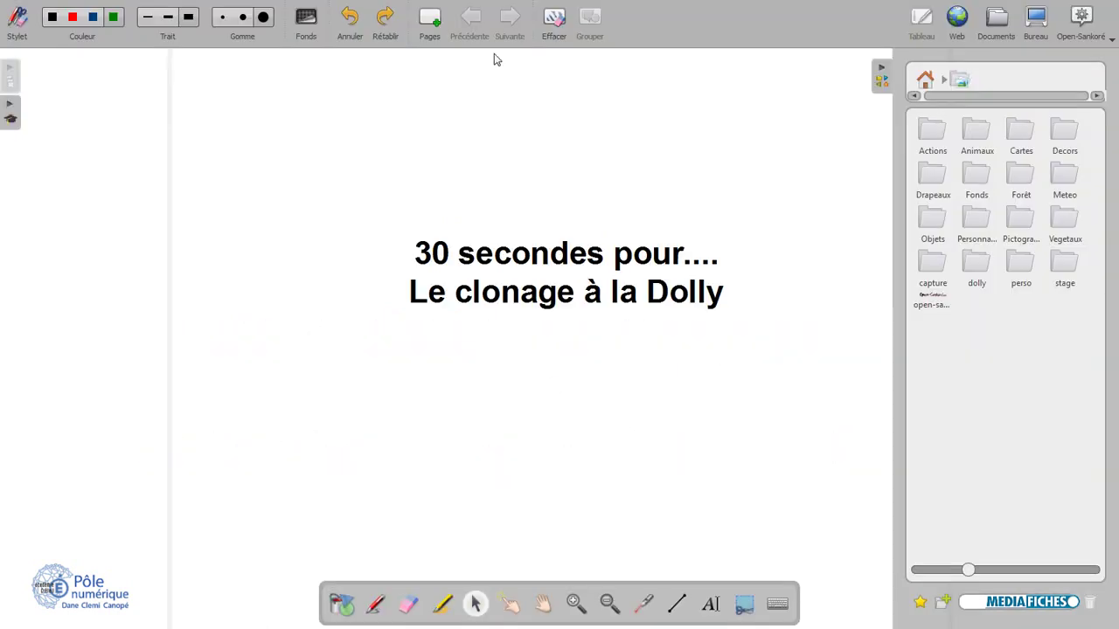
# - Add a new page and place the small white sheep image from the dolly folder at its lower centre
pyautogui.click(431, 22)
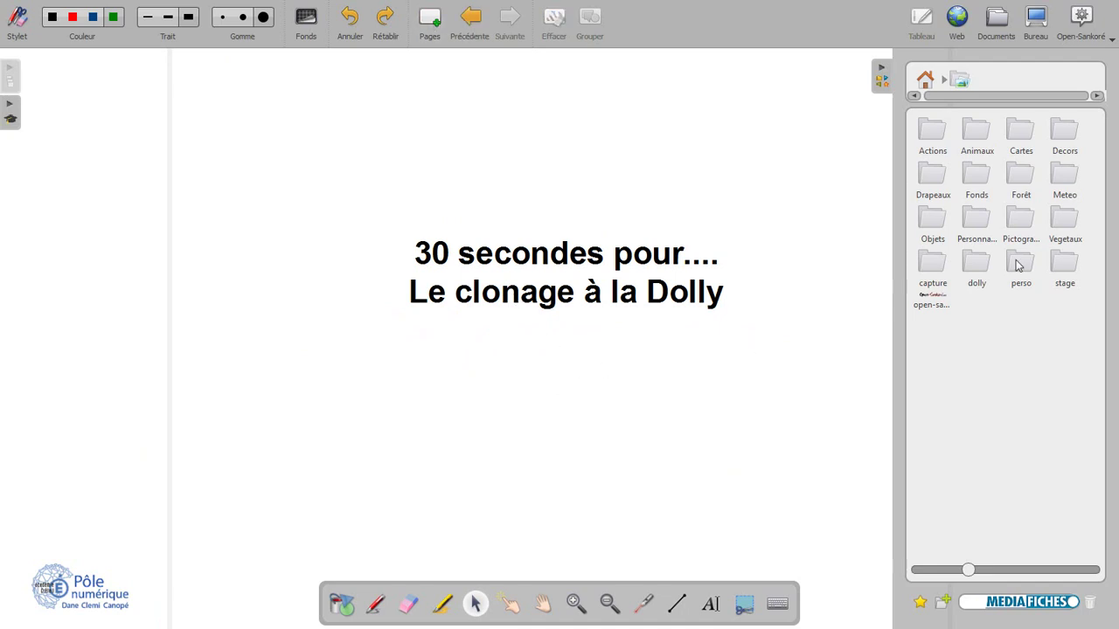
pyautogui.click(975, 261)
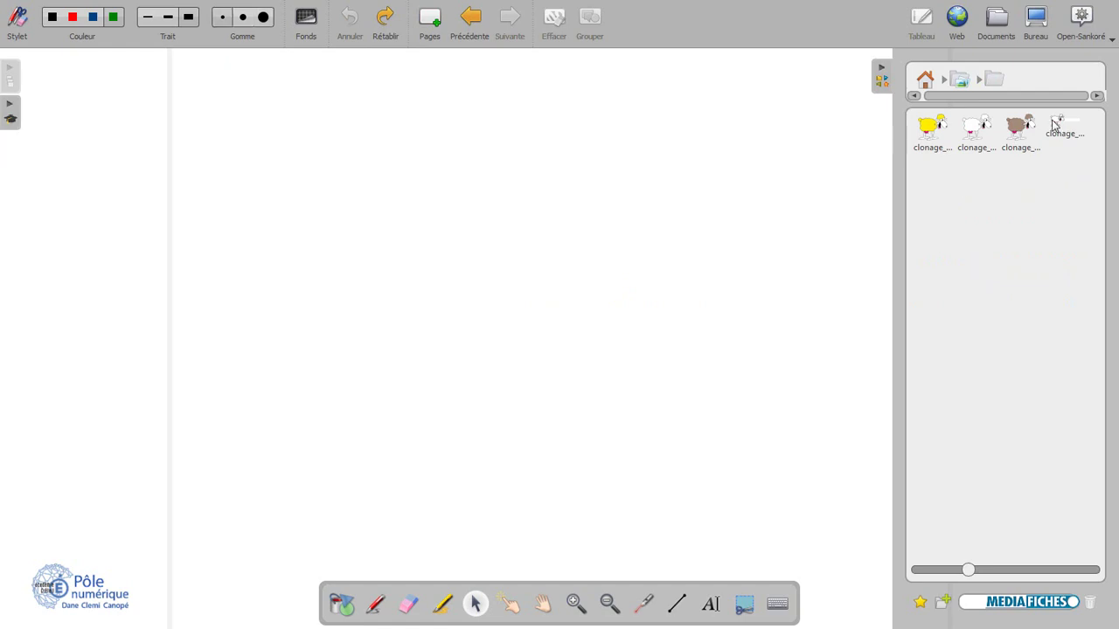
pyautogui.moveTo(1062, 127); pyautogui.dragTo(528, 503)
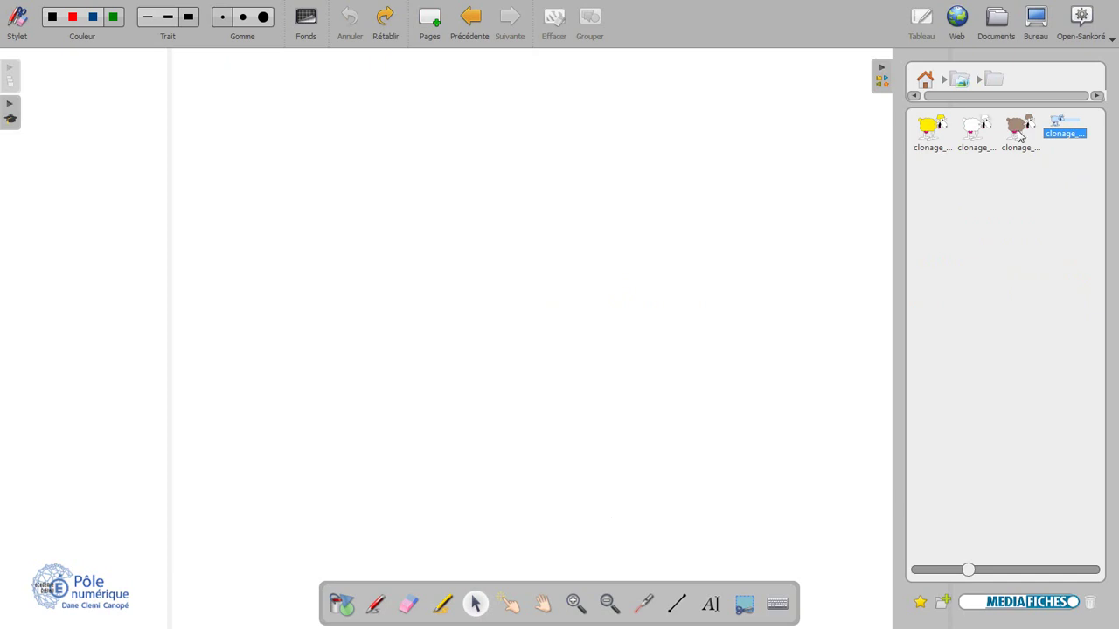
# - Insert the yellow sheep image, flip it horizontally to face left, and position it so it covers the small white sheep
pyautogui.moveTo(932, 129); pyautogui.dragTo(505, 371)
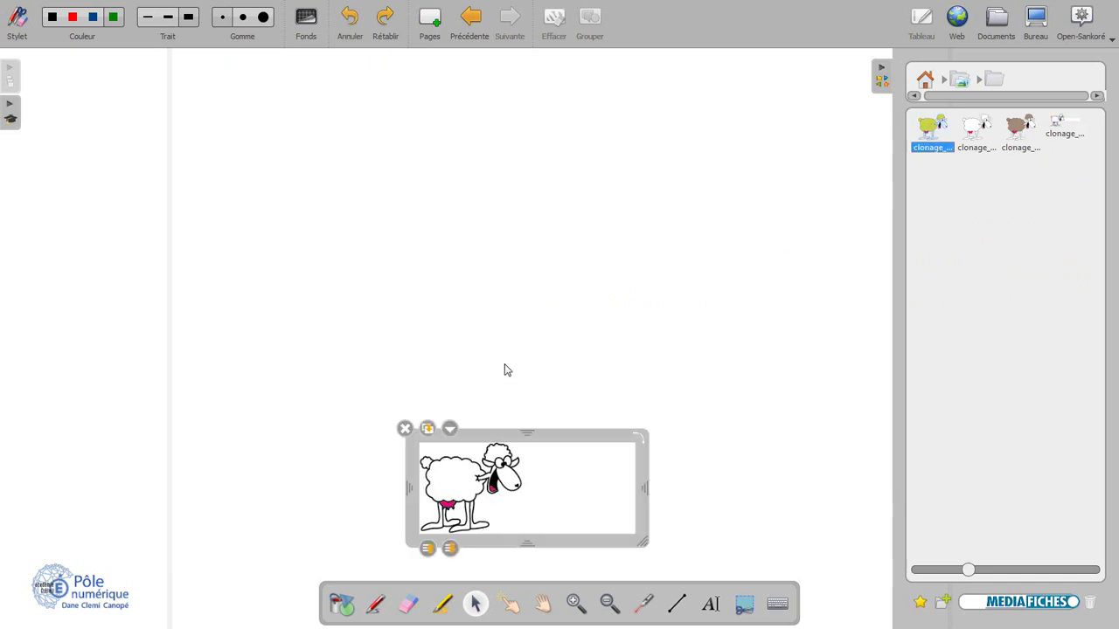
pyautogui.moveTo(632, 396); pyautogui.dragTo(632, 532)
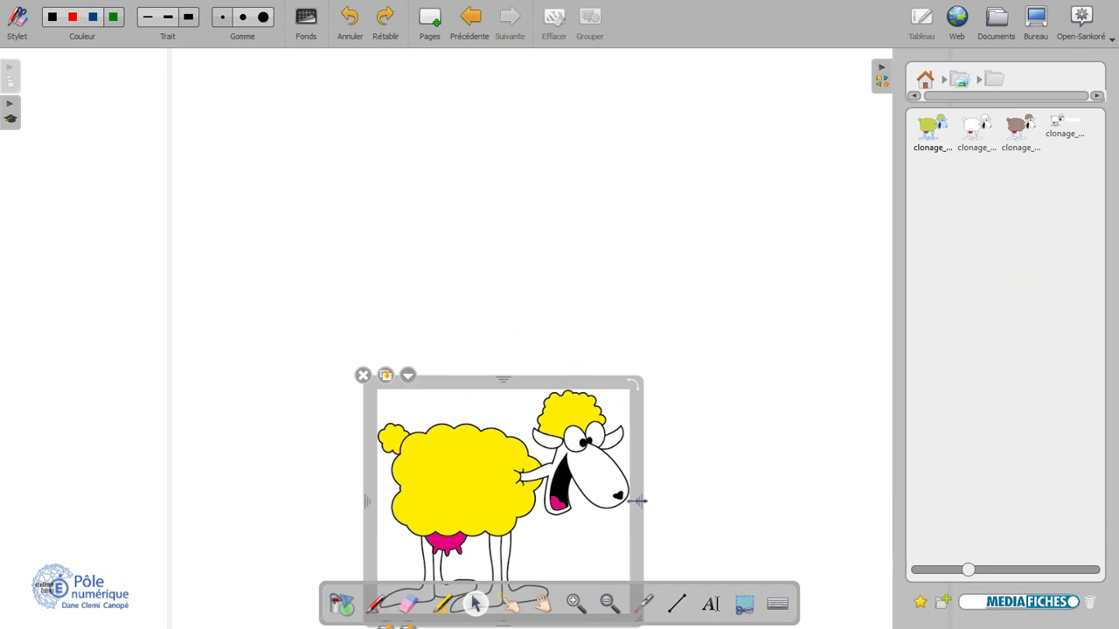
pyautogui.moveTo(638, 501); pyautogui.dragTo(150, 497)
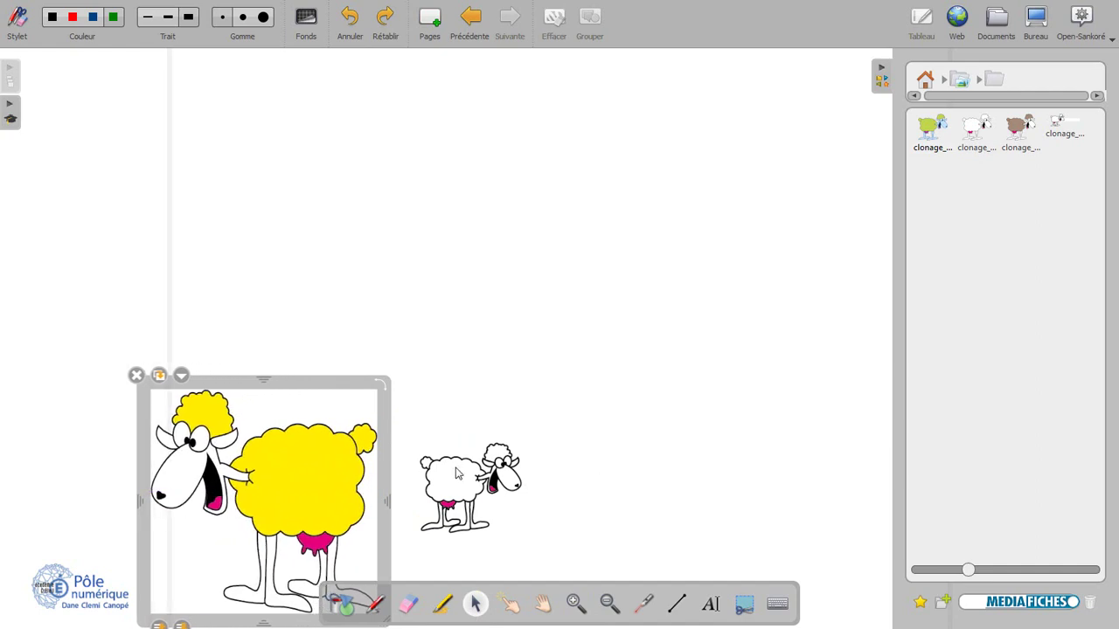
pyautogui.moveTo(457, 469); pyautogui.dragTo(557, 475)
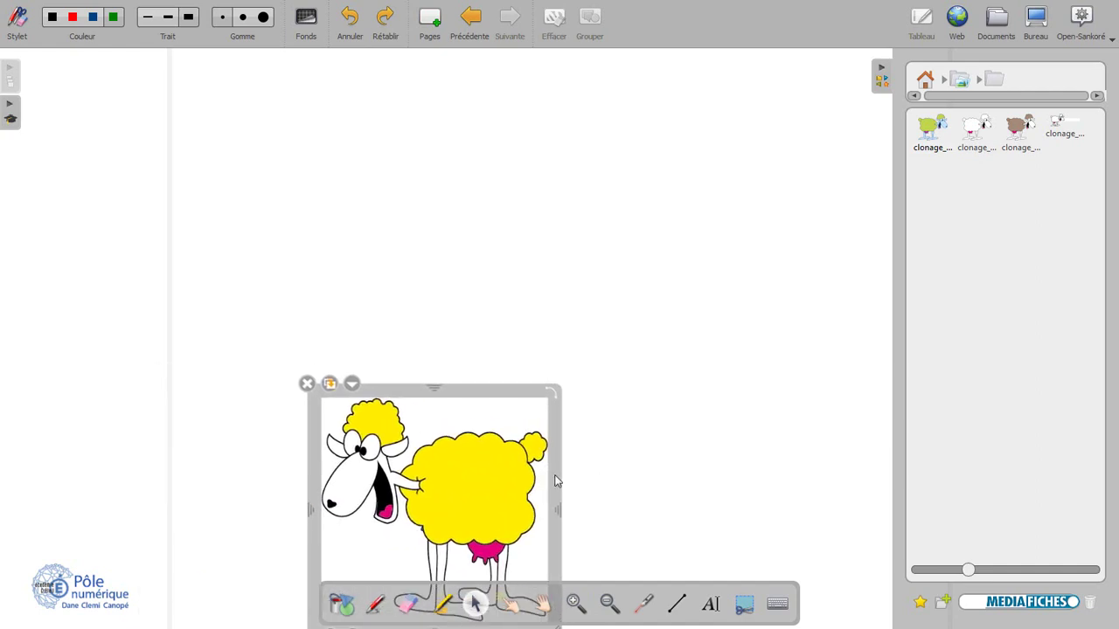
pyautogui.click(596, 492)
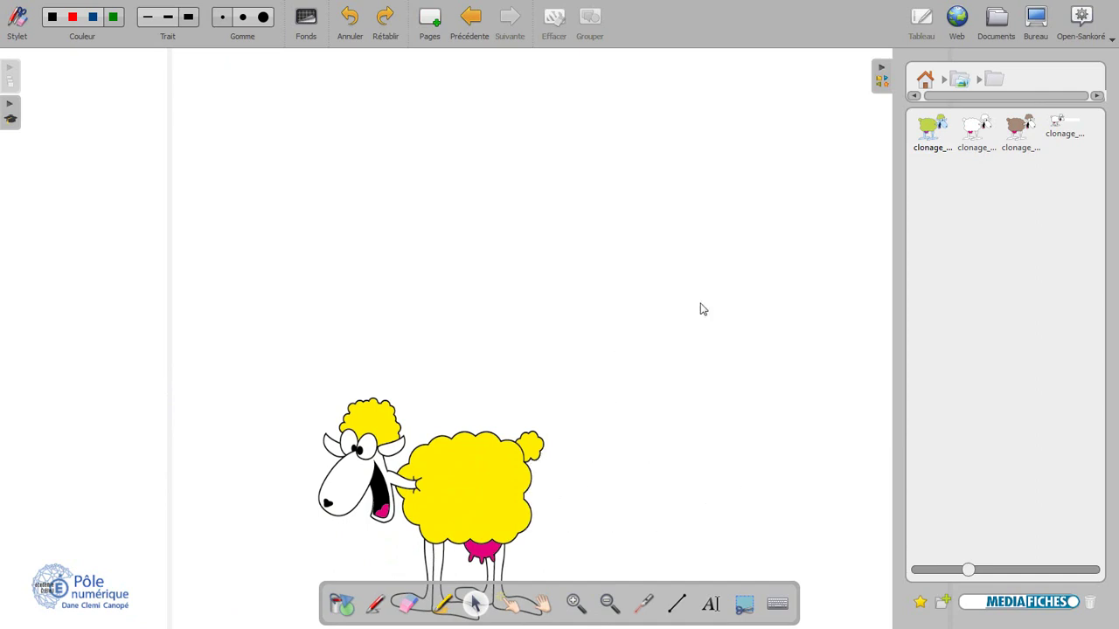
# - Insert the brown sheep image in the upper right area of the page
pyautogui.moveTo(1017, 125); pyautogui.dragTo(702, 151)
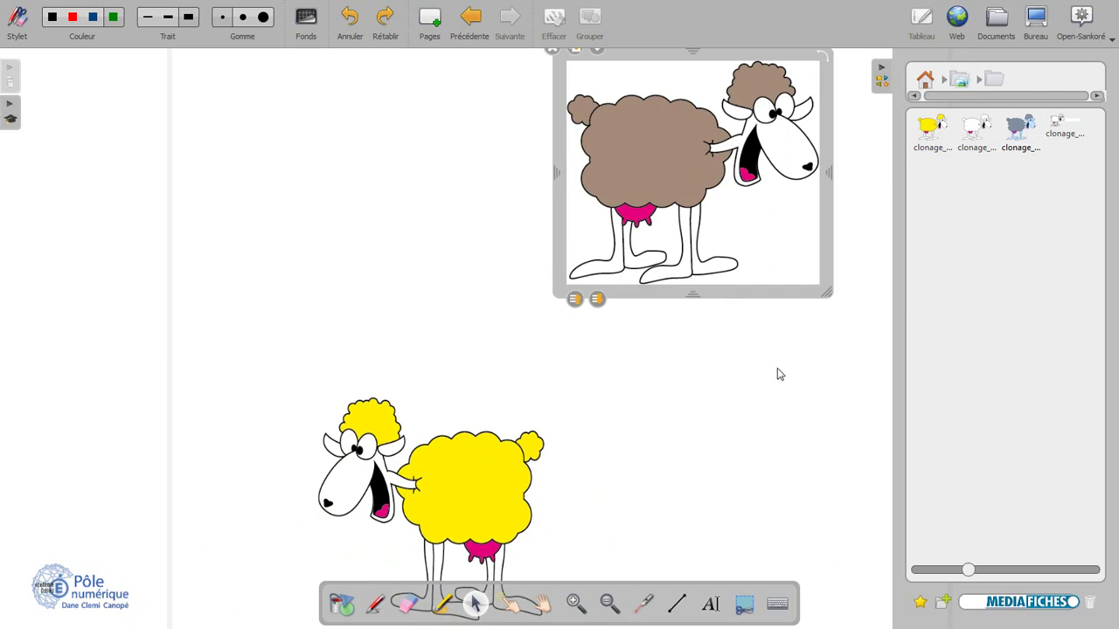
# - Draw a small circle in the empty space below the brown sheep and fill it with white
pyautogui.click(341, 605)
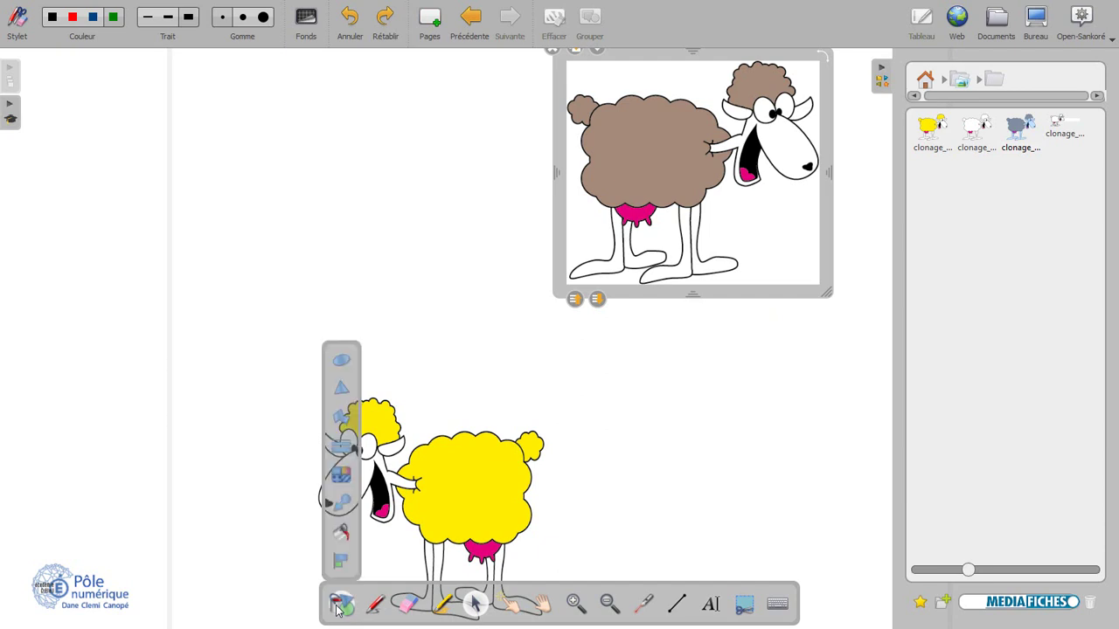
pyautogui.click(342, 362)
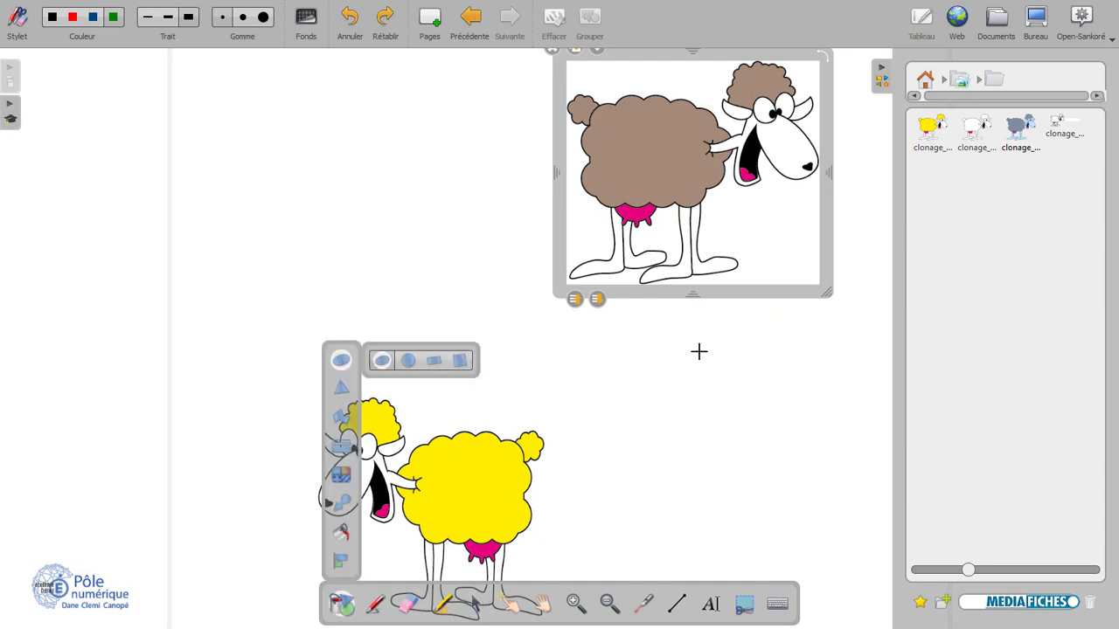
pyautogui.click(408, 364)
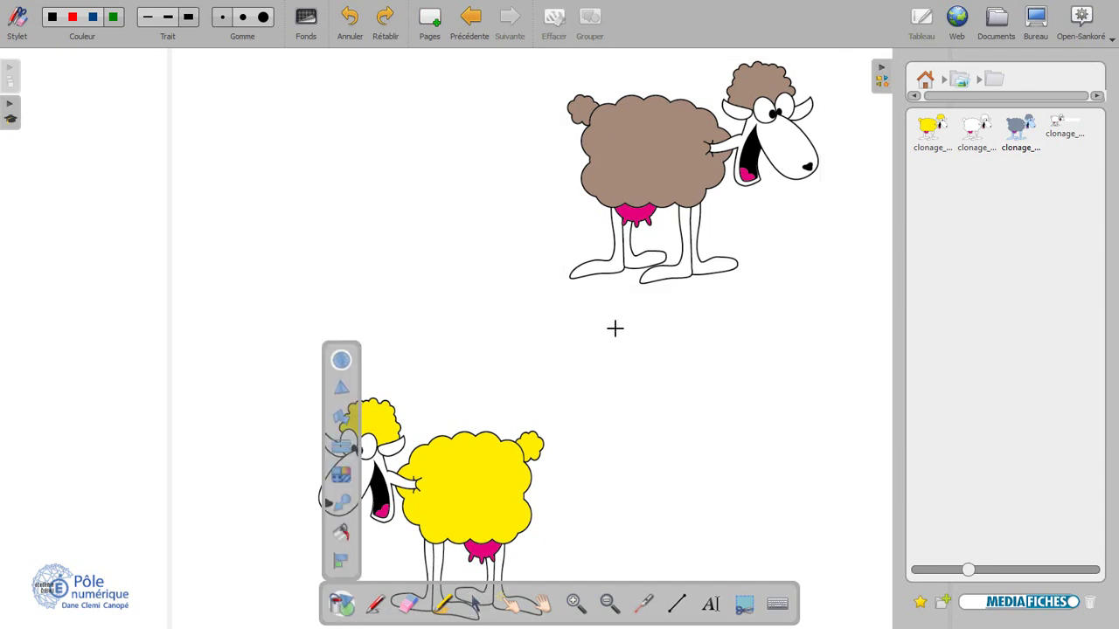
pyautogui.moveTo(615, 328); pyautogui.dragTo(661, 374)
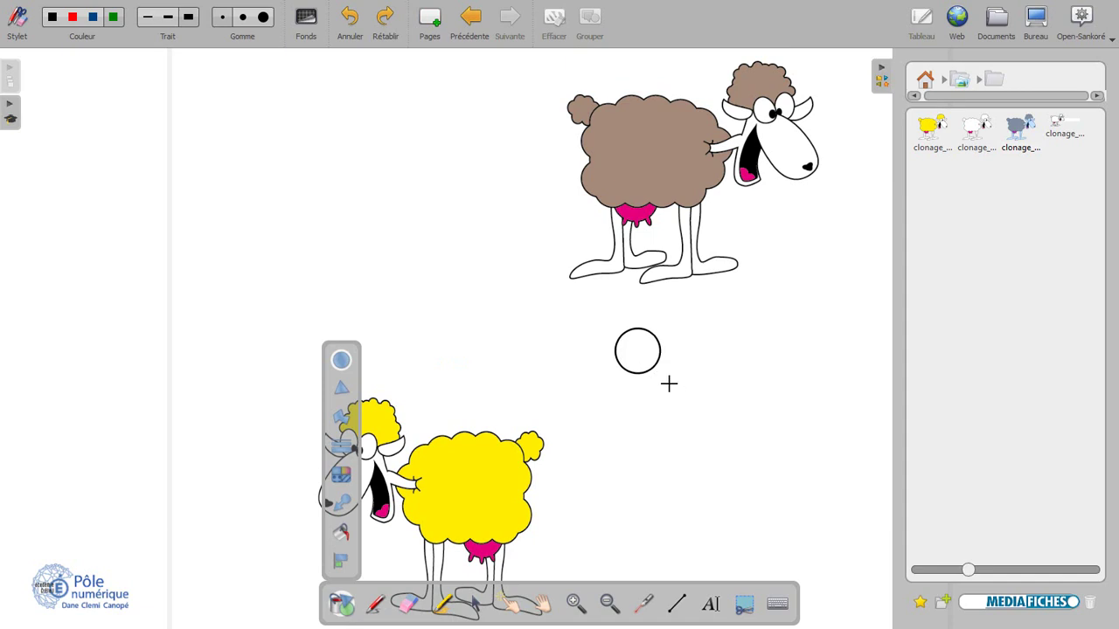
pyautogui.click(474, 606)
pyautogui.click(632, 352)
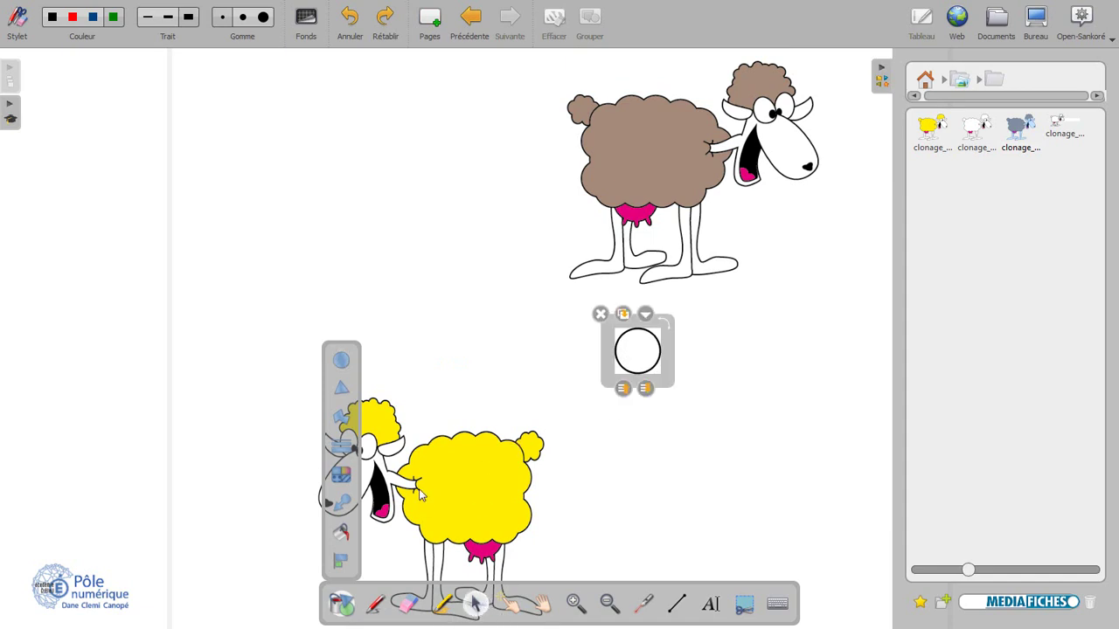
pyautogui.click(341, 472)
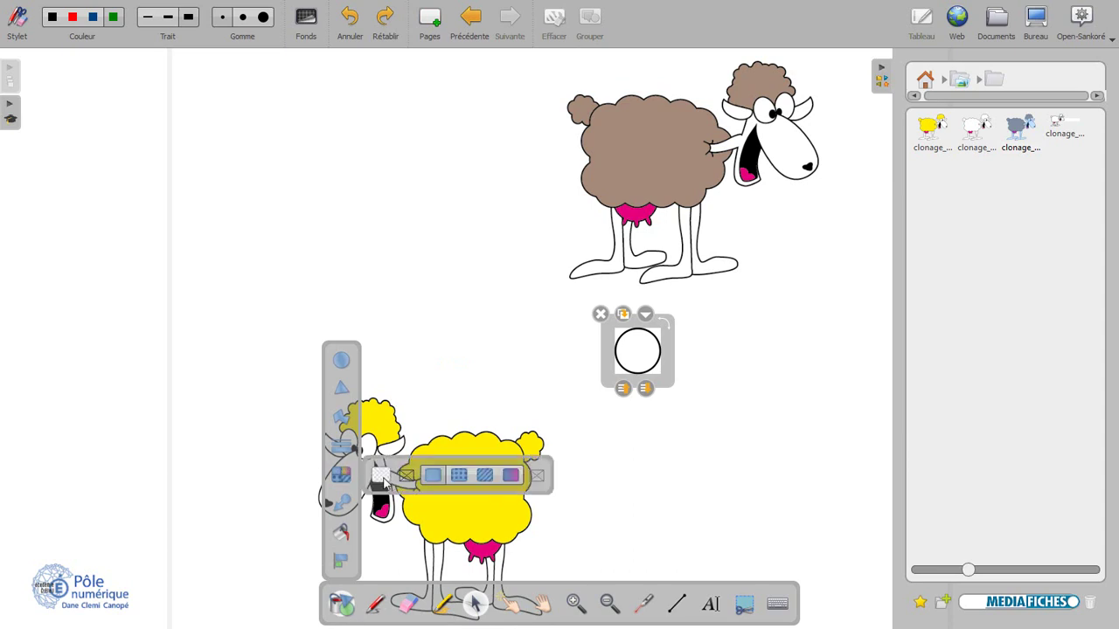
pyautogui.click(407, 476)
pyautogui.click(521, 294)
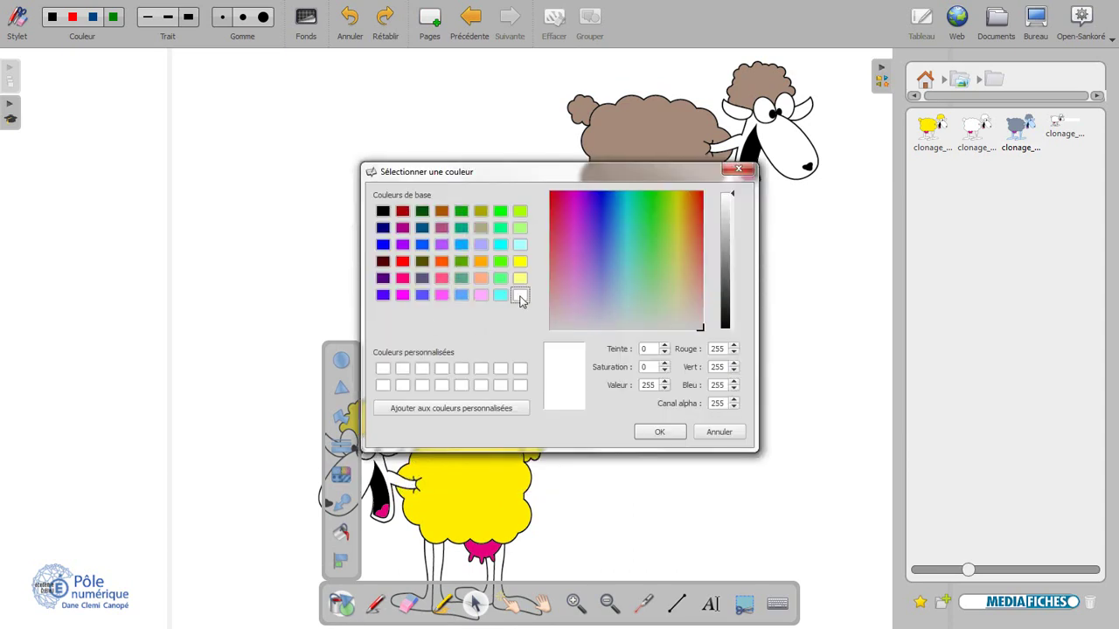
pyautogui.click(654, 432)
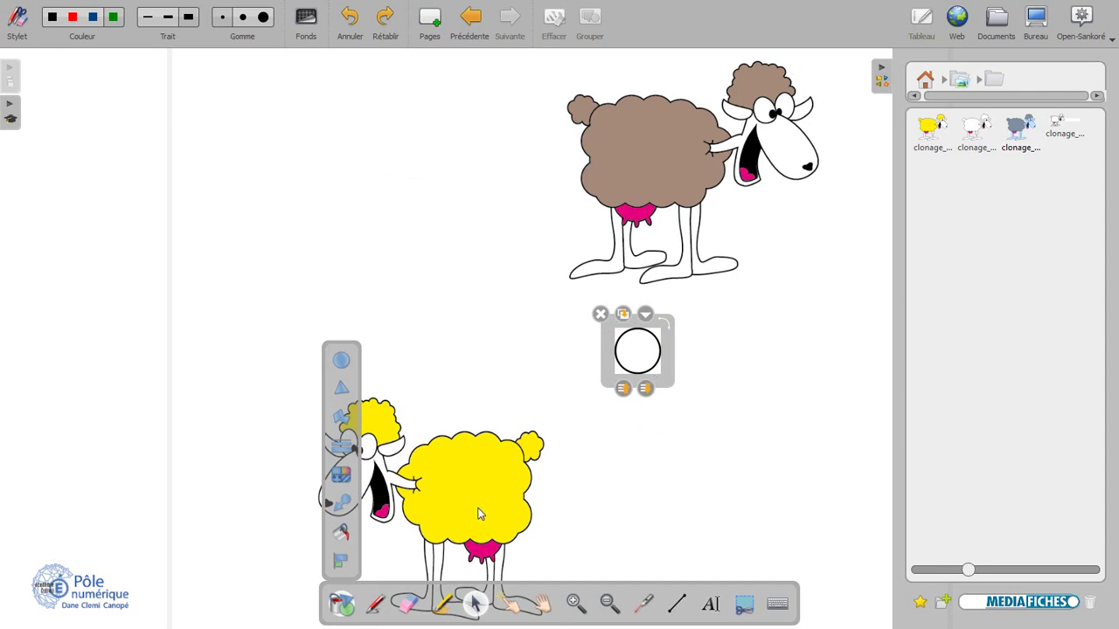
# - Draw a smaller circle inside the white one and fill it with brown (RGB 170, 85, 0)
pyautogui.click(342, 360)
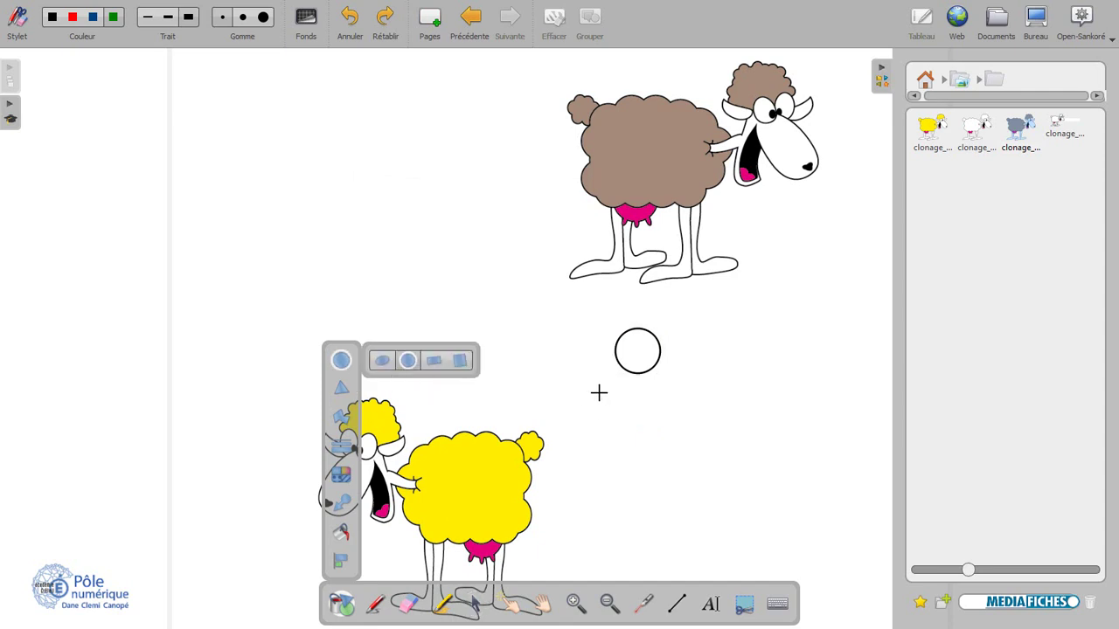
pyautogui.moveTo(602, 390)
pyautogui.mouseDown()
pyautogui.moveTo(620, 409)
pyautogui.moveTo(640, 354)
pyautogui.mouseUp()
pyautogui.click(475, 603)
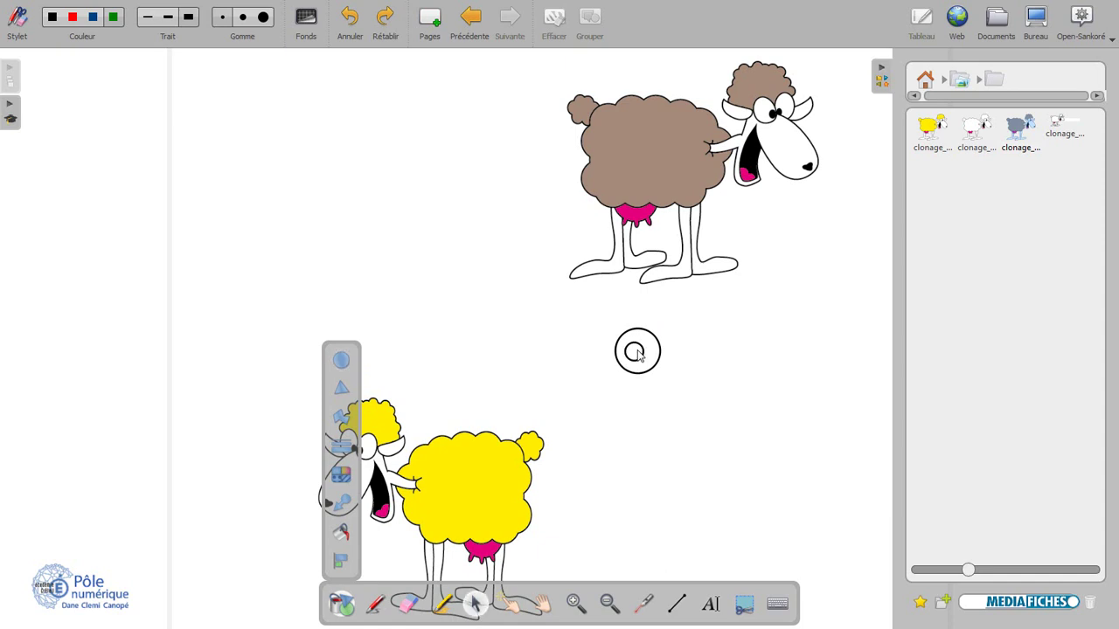
pyautogui.click(340, 477)
pyautogui.click(406, 476)
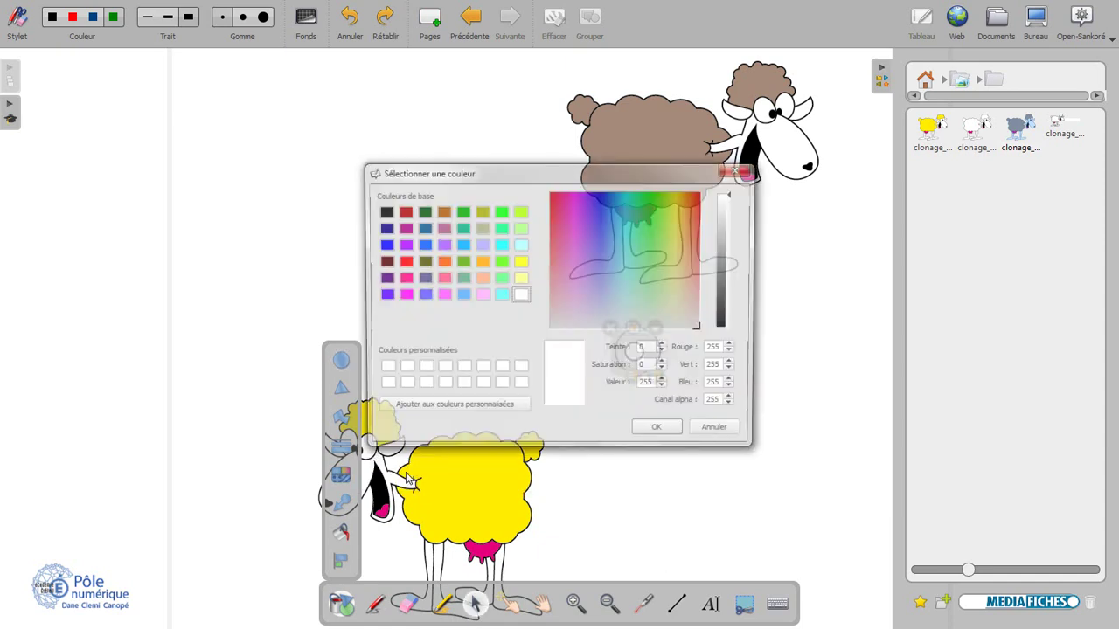
pyautogui.click(442, 212)
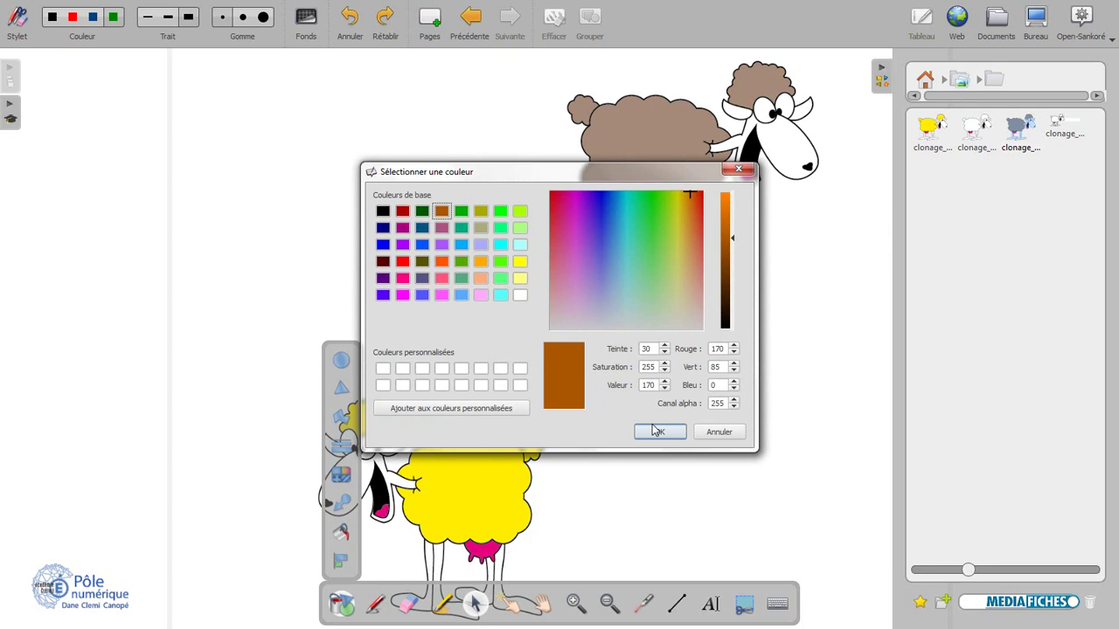
pyautogui.click(658, 432)
pyautogui.click(651, 431)
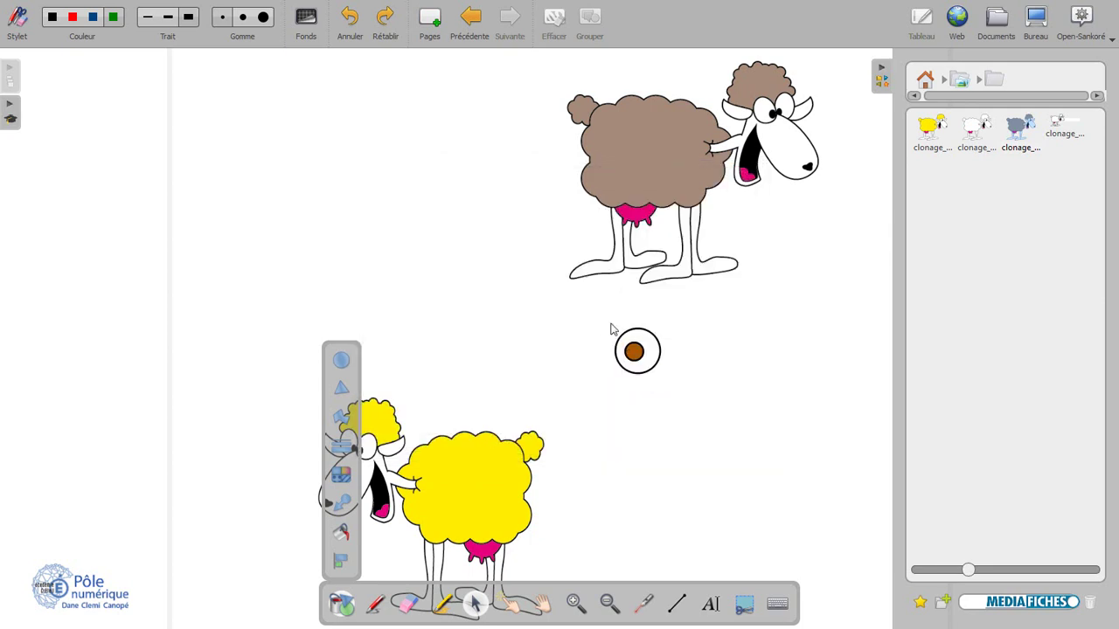
# - Select both circles together and move them onto the middle of the brown sheep's body
pyautogui.moveTo(595, 306); pyautogui.dragTo(690, 413)
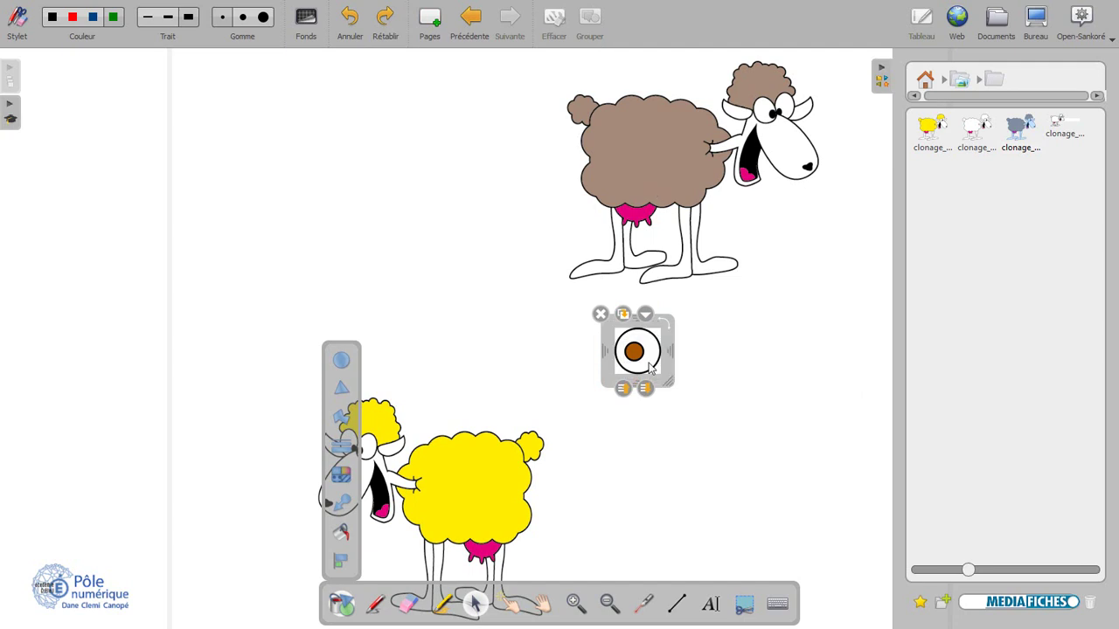
pyautogui.moveTo(650, 367); pyautogui.dragTo(650, 181)
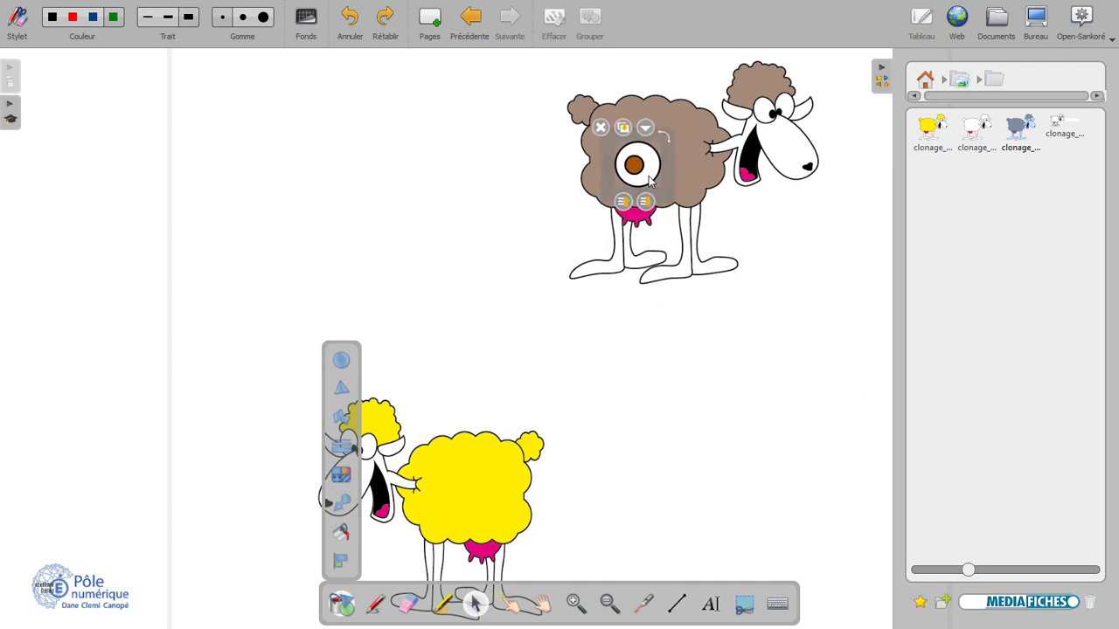
pyautogui.click(658, 348)
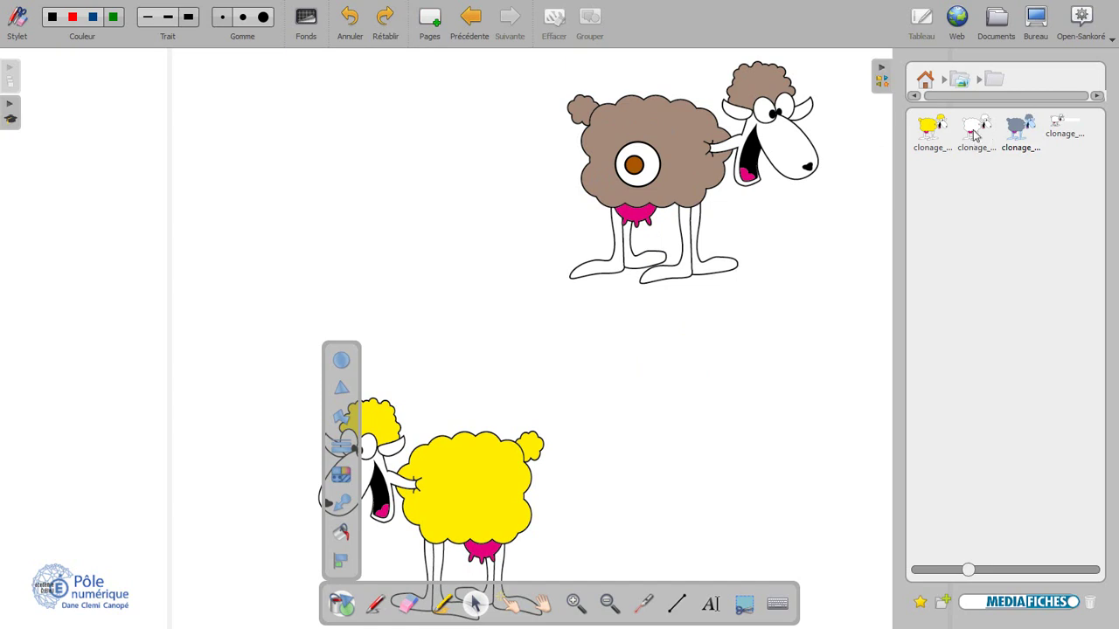
# - Insert the white sheep image in the upper left area of the page and move it slightly down
pyautogui.moveTo(976, 131); pyautogui.dragTo(362, 162)
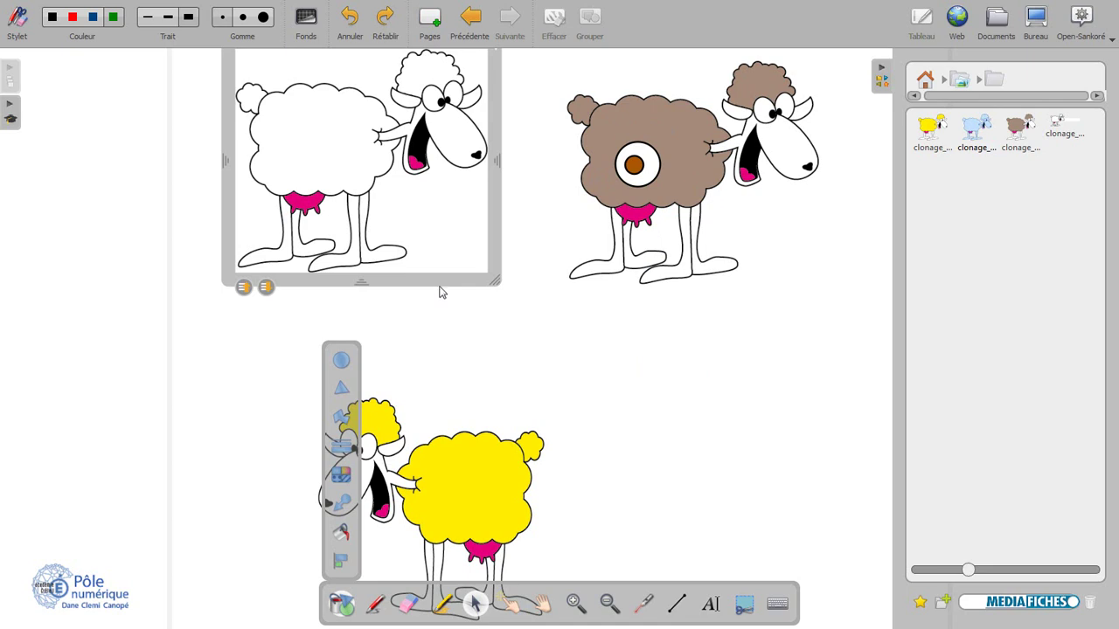
pyautogui.moveTo(441, 293); pyautogui.dragTo(444, 315)
pyautogui.click(534, 355)
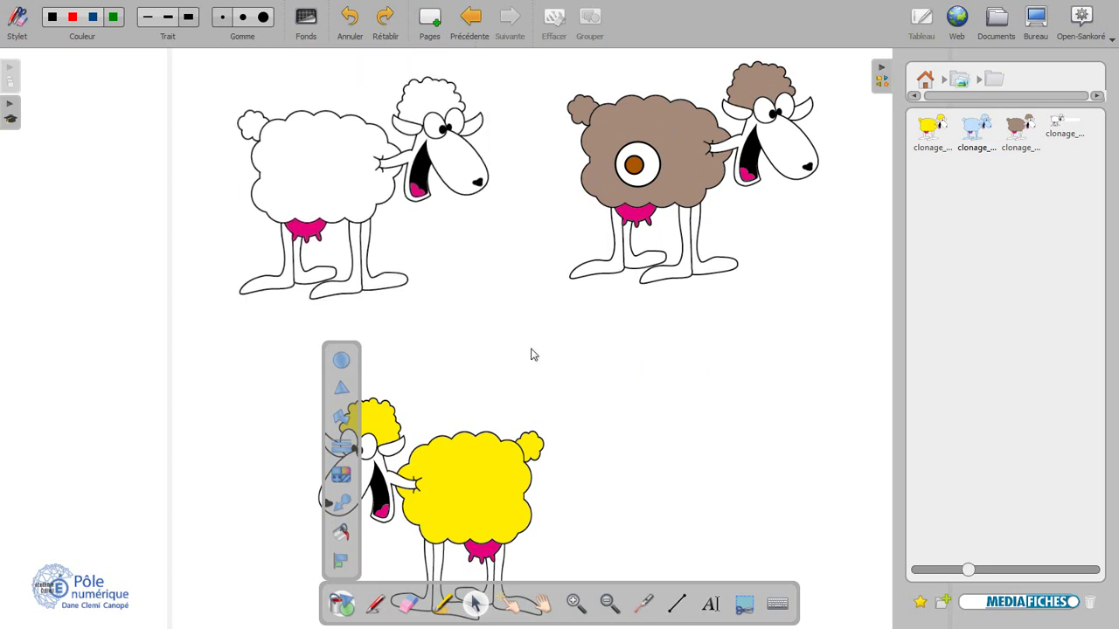
# - Duplicate the cell on the brown sheep and place the copy in the empty space above the yellow sheep
pyautogui.click(652, 166)
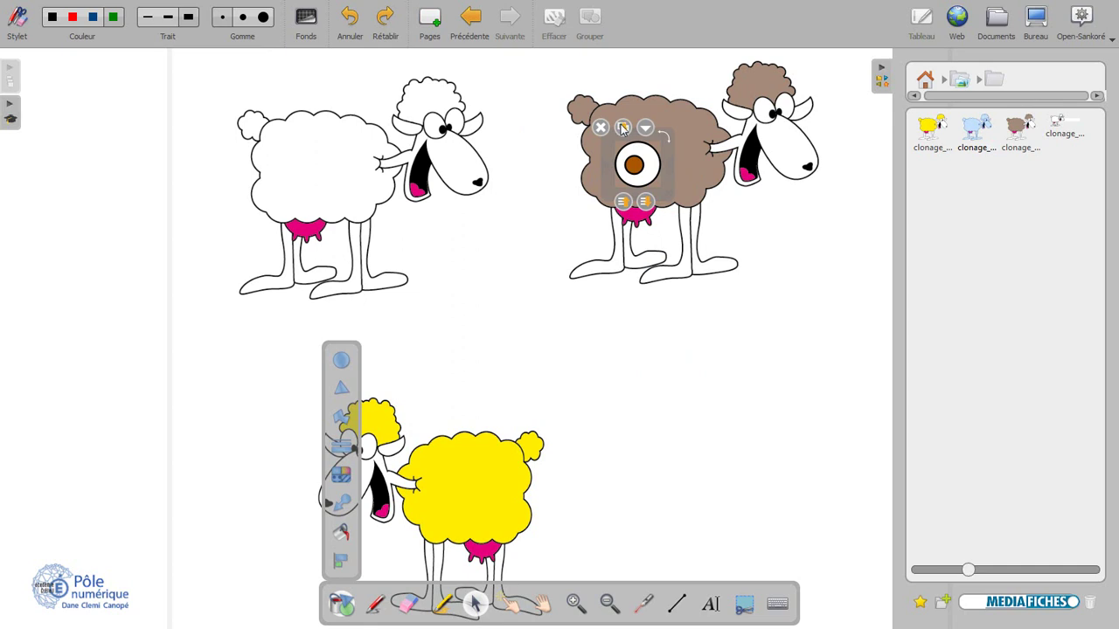
pyautogui.click(623, 129)
pyautogui.moveTo(654, 383); pyautogui.dragTo(455, 350)
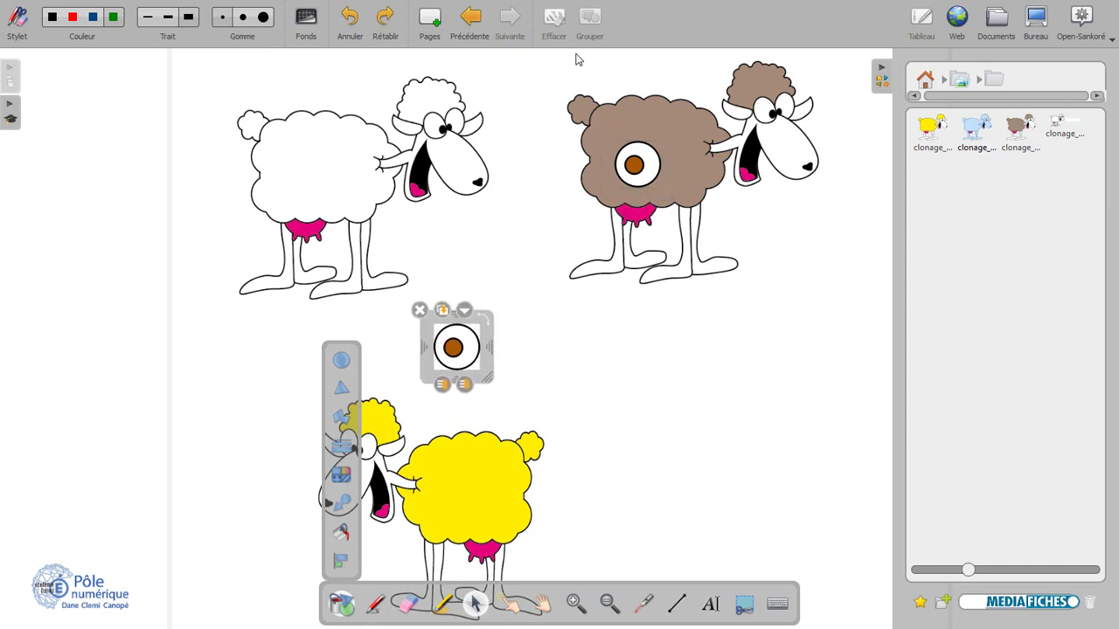
pyautogui.click(579, 336)
# - Fill the inner circle of the copied cell with pink (RGB 255, 0, 127)
pyautogui.click(453, 350)
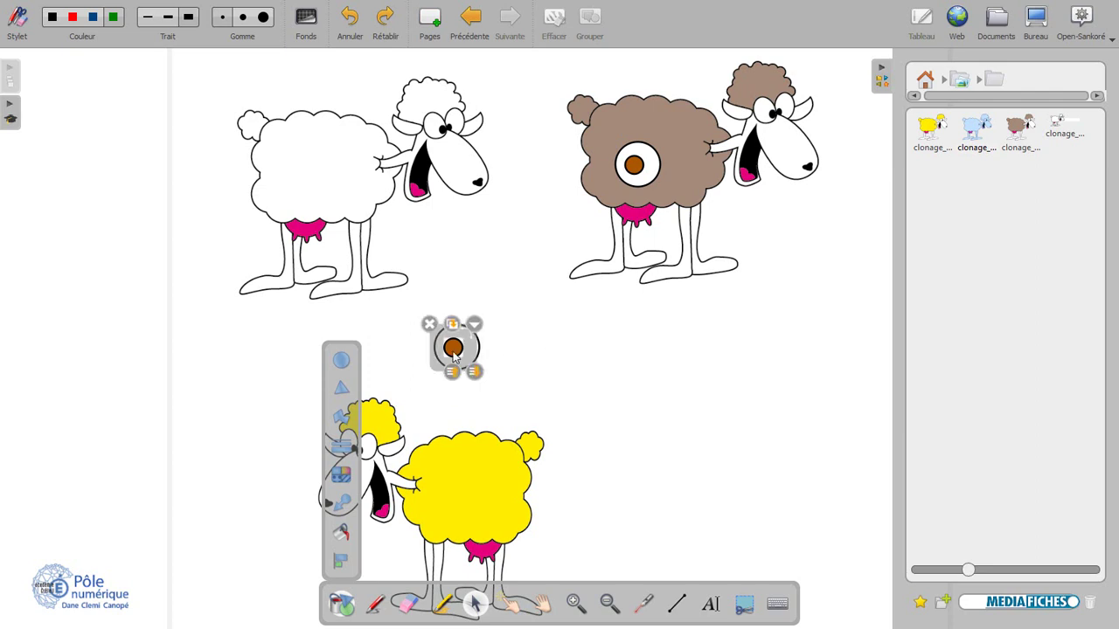
pyautogui.click(339, 473)
pyautogui.click(408, 476)
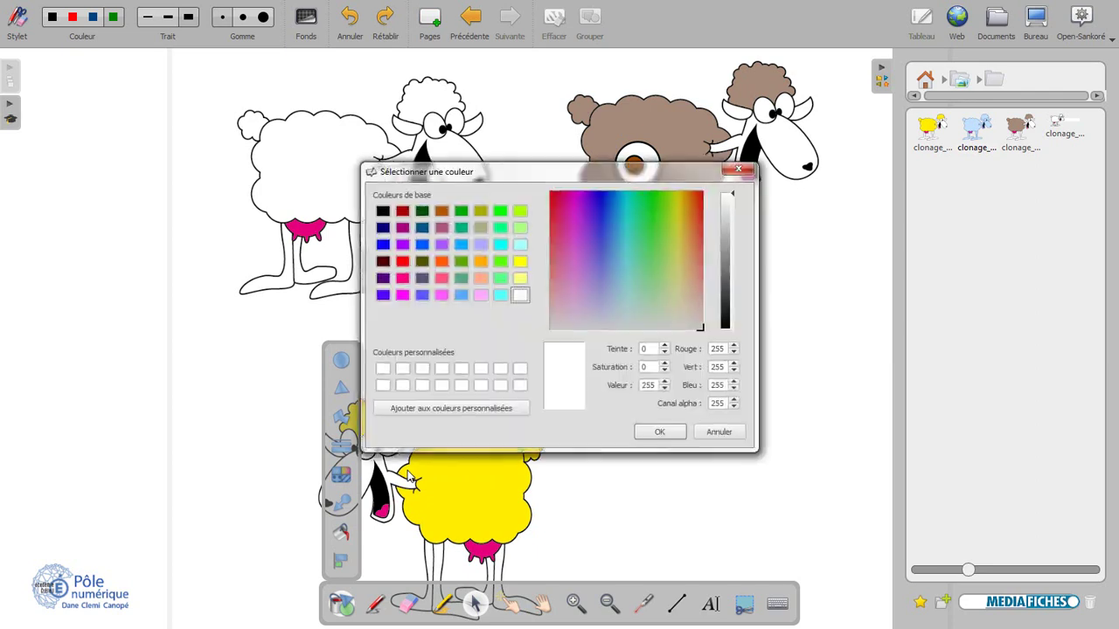
pyautogui.click(402, 278)
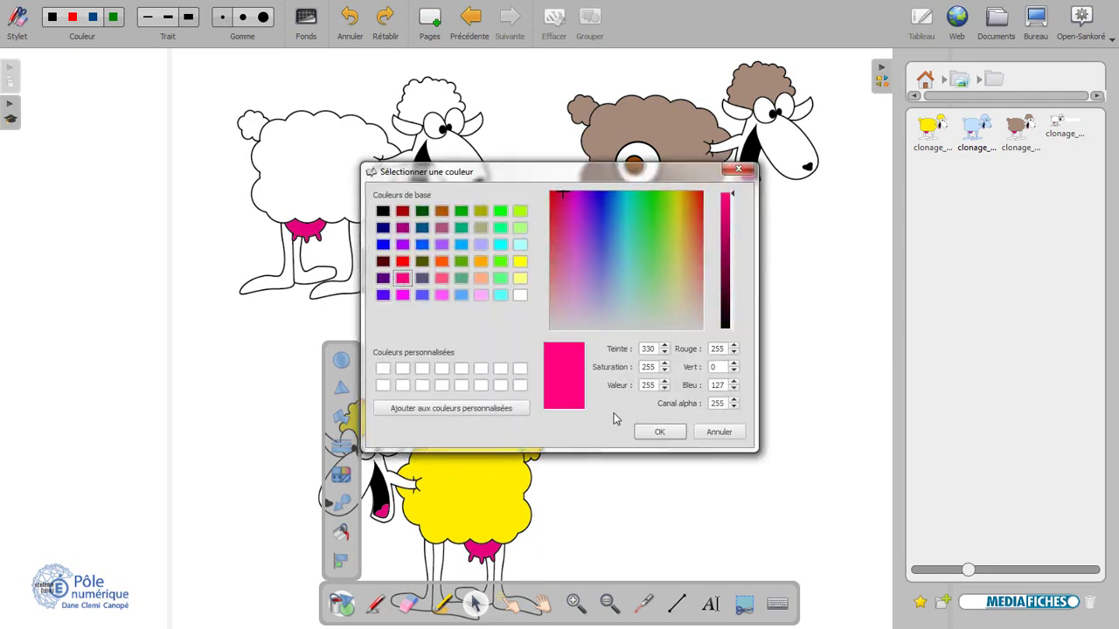
pyautogui.click(654, 432)
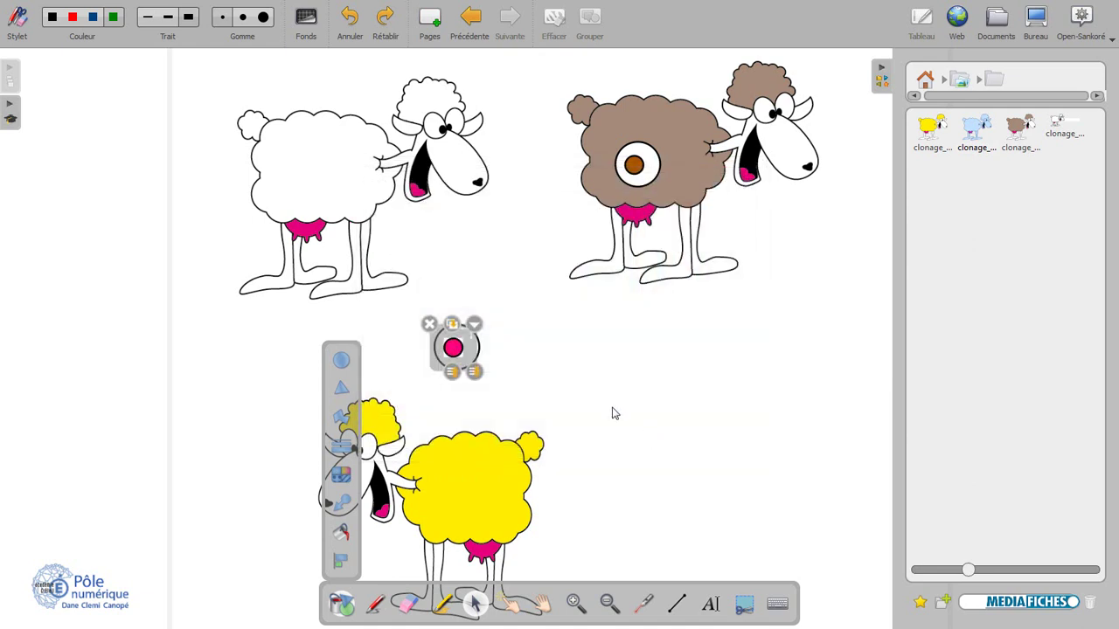
# - Select both circles of the pink cell together and move them onto the white sheep's lower belly
pyautogui.moveTo(400, 302); pyautogui.dragTo(495, 400)
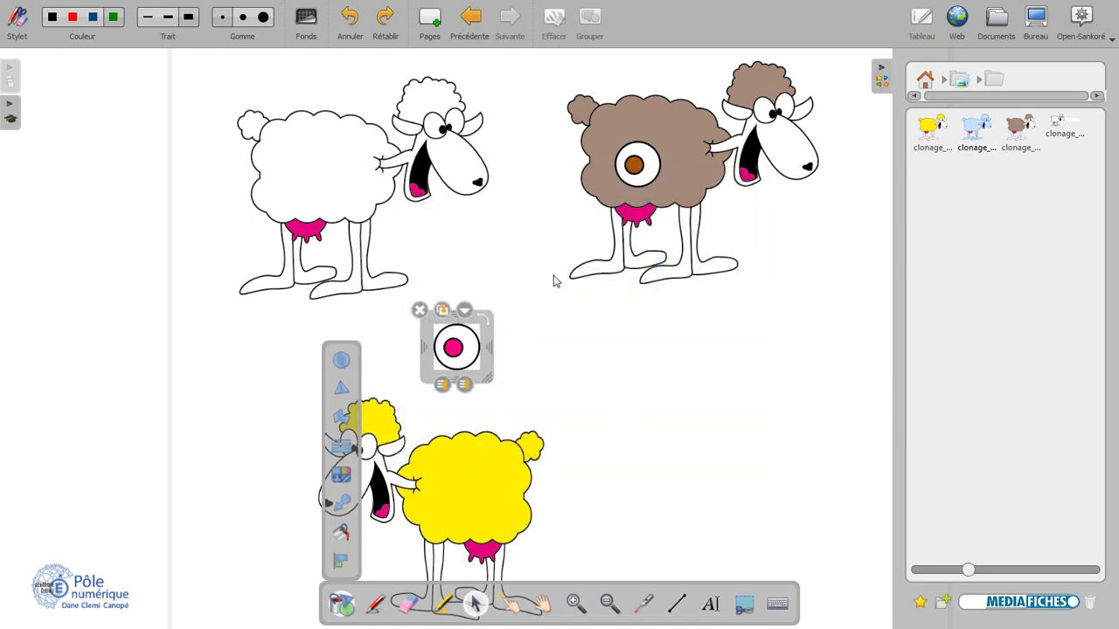
pyautogui.click(546, 305)
pyautogui.moveTo(464, 351); pyautogui.dragTo(317, 214)
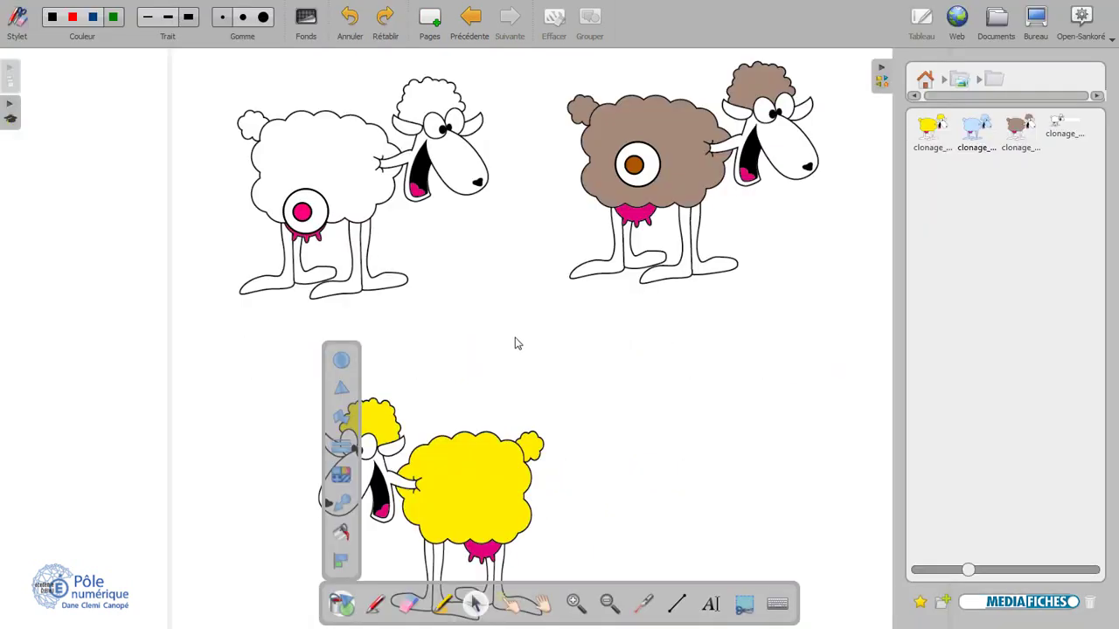
# - Send the pink cell and the brown cell behind their sheep images
pyautogui.click(308, 213)
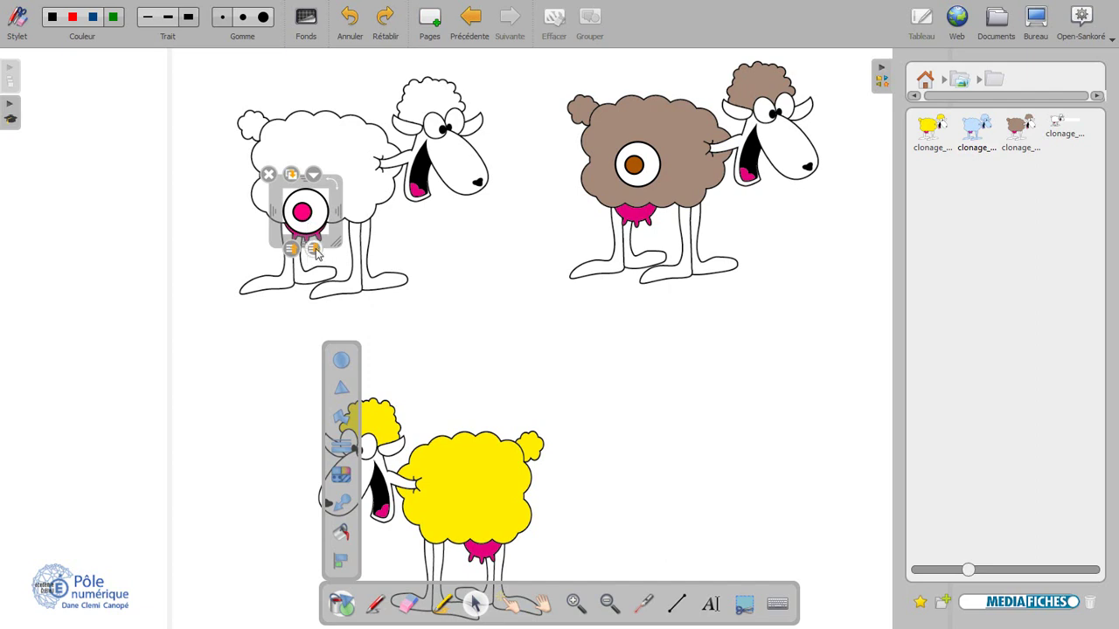
pyautogui.click(649, 172)
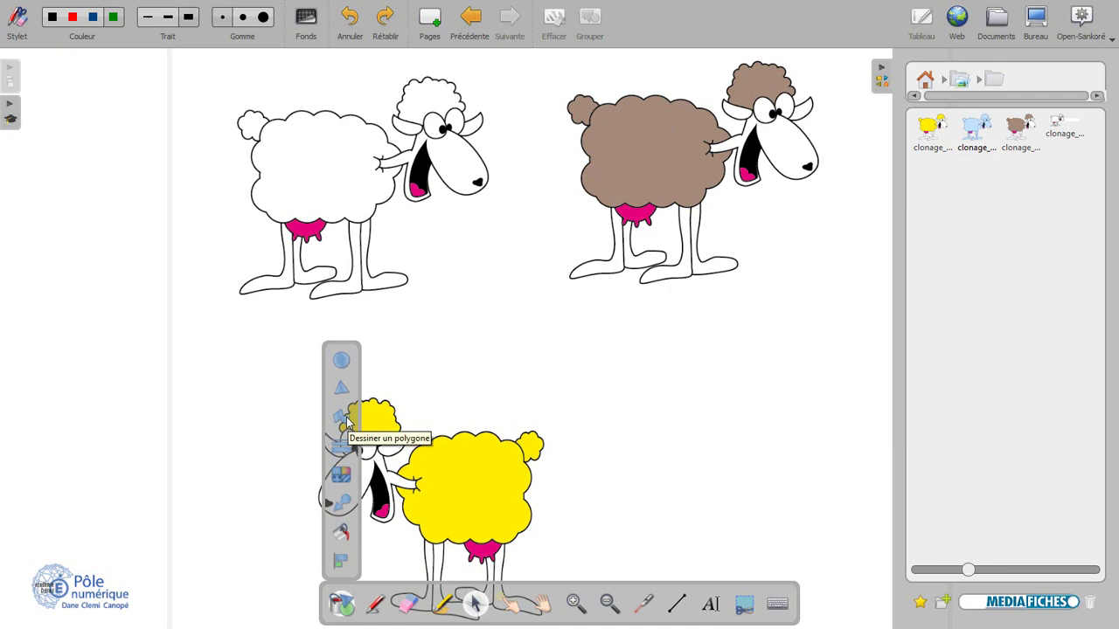
# - Draw a rectangle filled with white (RGB 255, 255, 255) that covers the whole yellow sheep
pyautogui.click(341, 360)
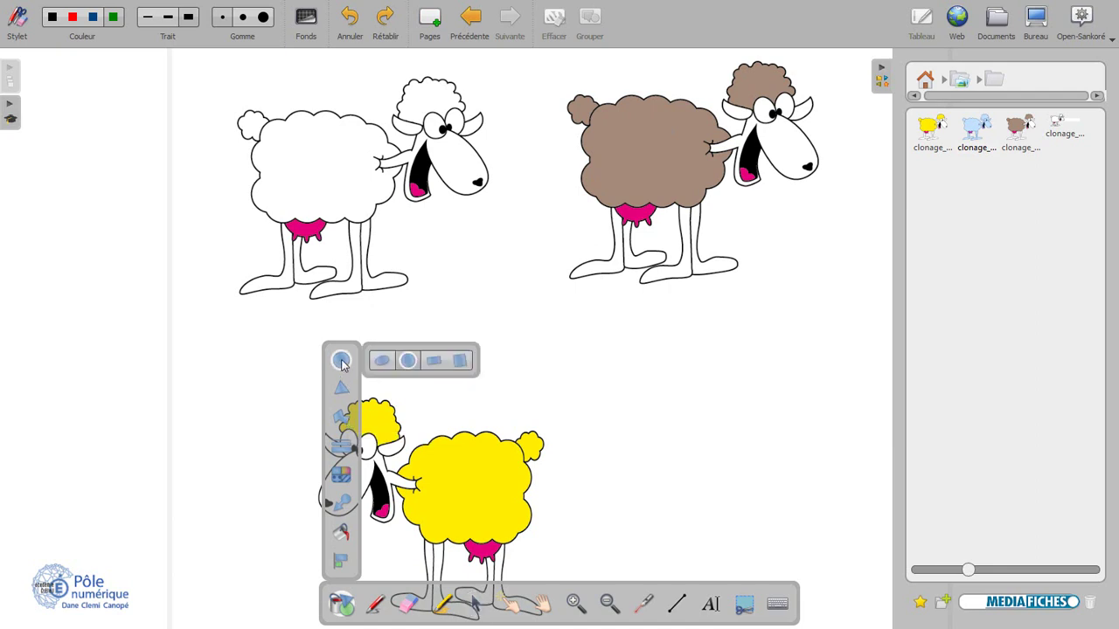
pyautogui.click(431, 363)
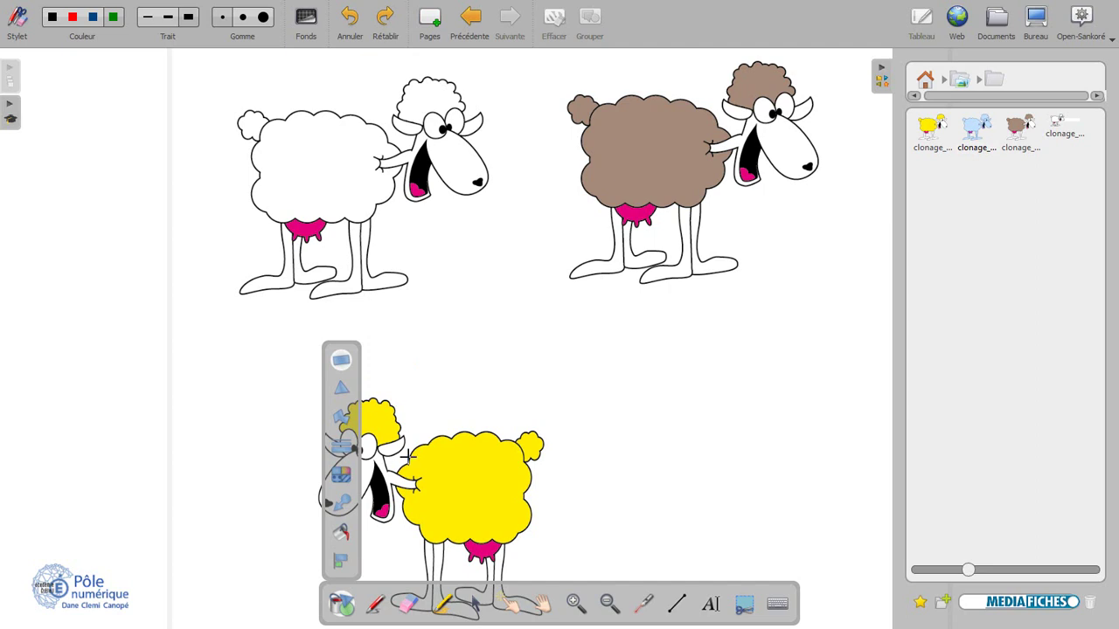
pyautogui.click(342, 481)
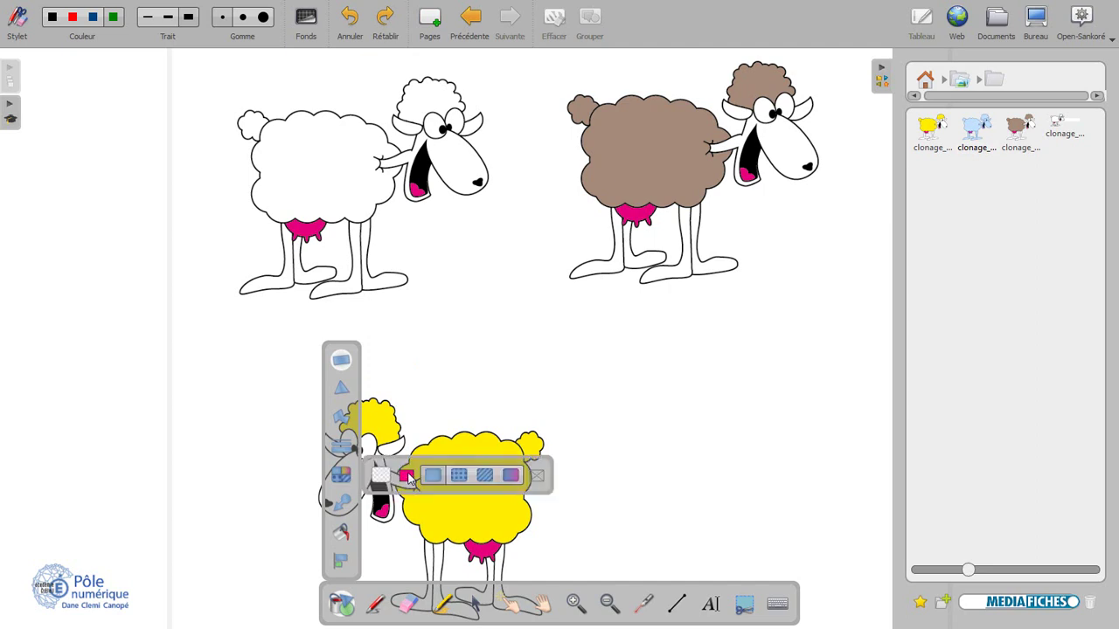
pyautogui.click(414, 477)
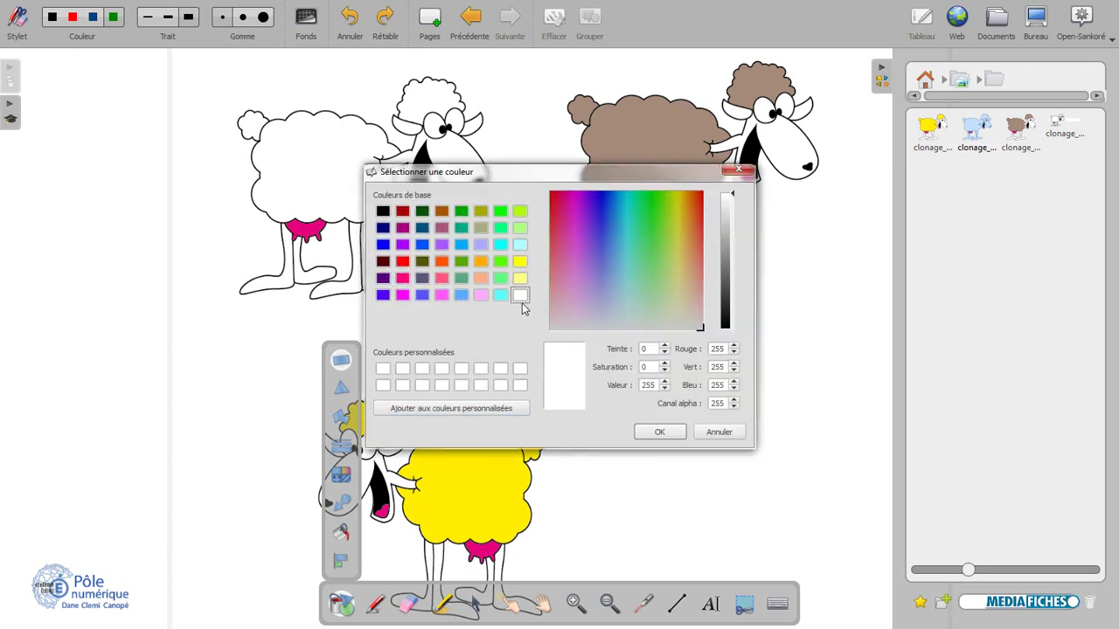
pyautogui.click(647, 432)
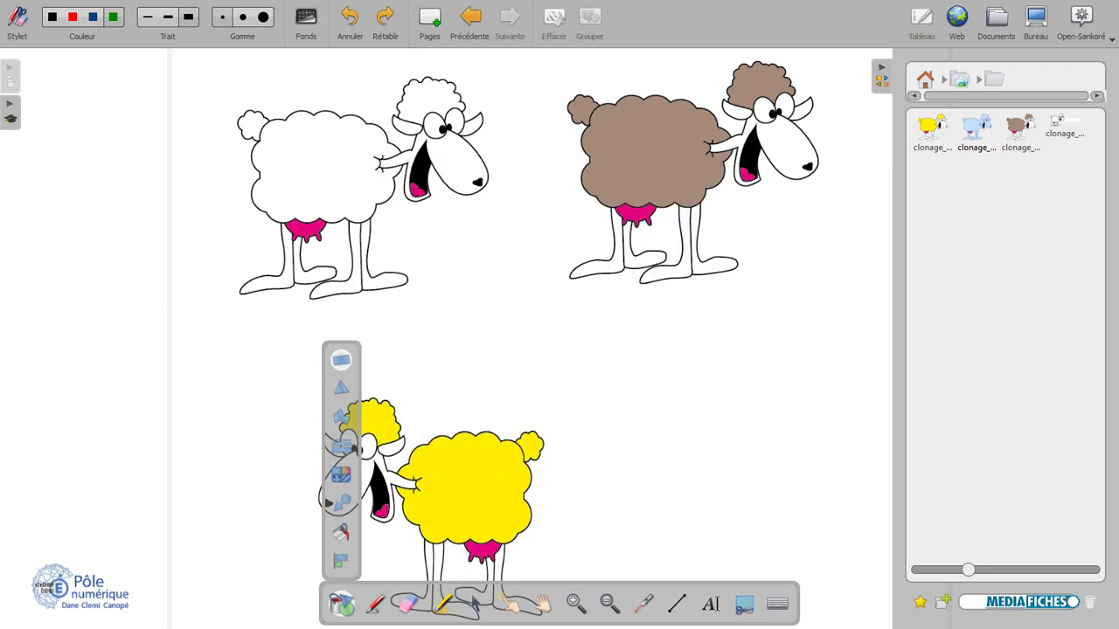
pyautogui.moveTo(275, 354)
pyautogui.mouseDown()
pyautogui.moveTo(370, 467)
pyautogui.moveTo(607, 583)
pyautogui.moveTo(653, 628)
pyautogui.mouseUp()
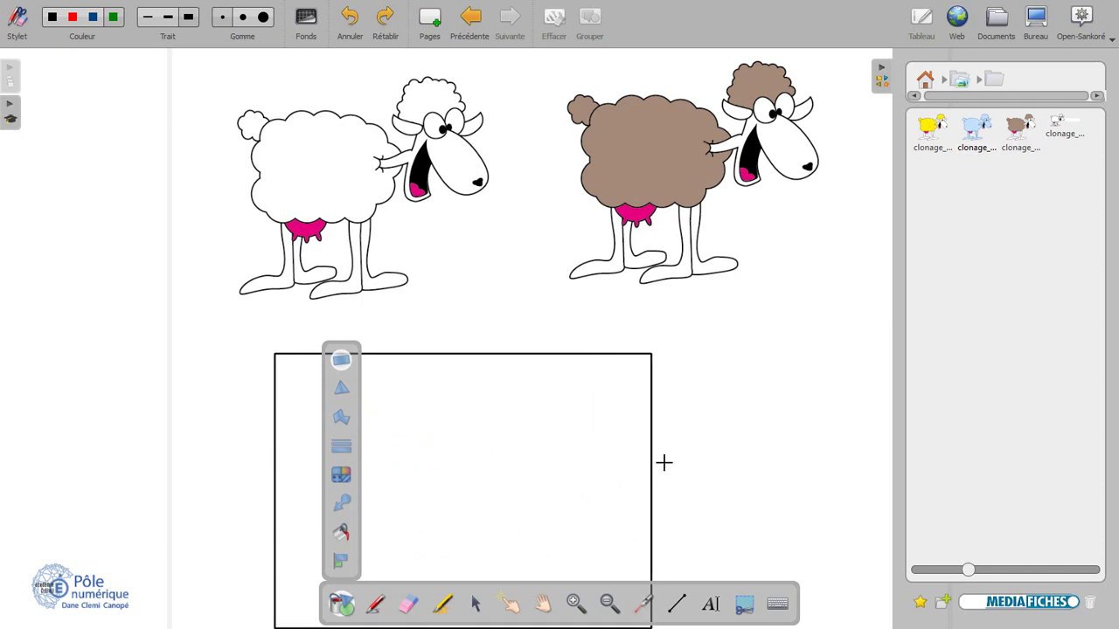
# - Set the outline colour of the rectangle over the yellow sheep to white and move the rectangle slightly down
pyautogui.click(476, 605)
pyautogui.click(389, 498)
pyautogui.click(340, 446)
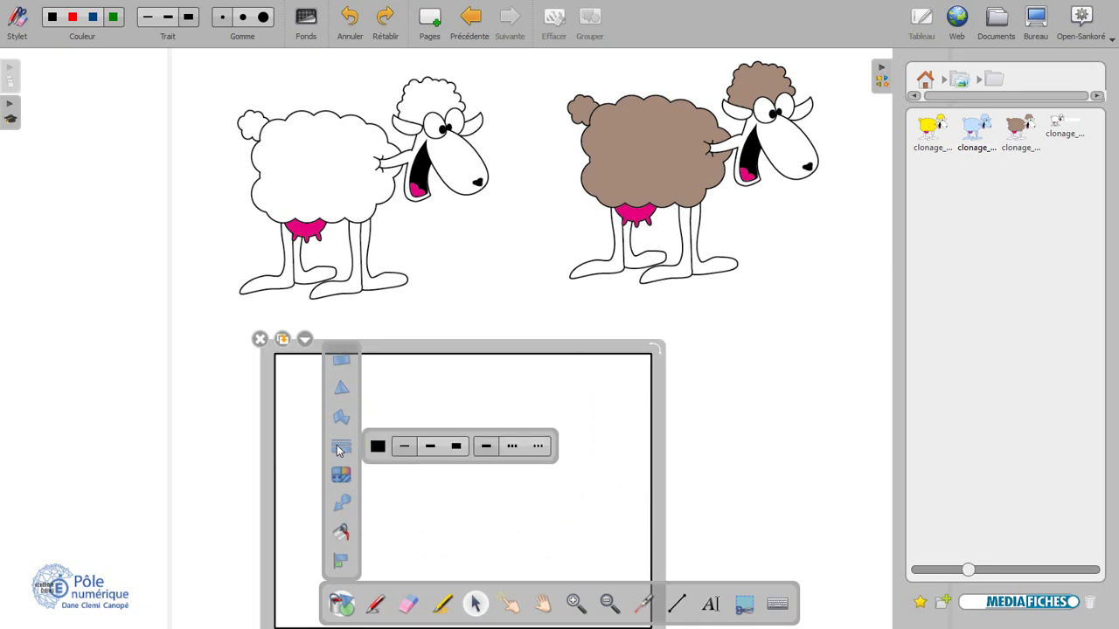
pyautogui.click(383, 452)
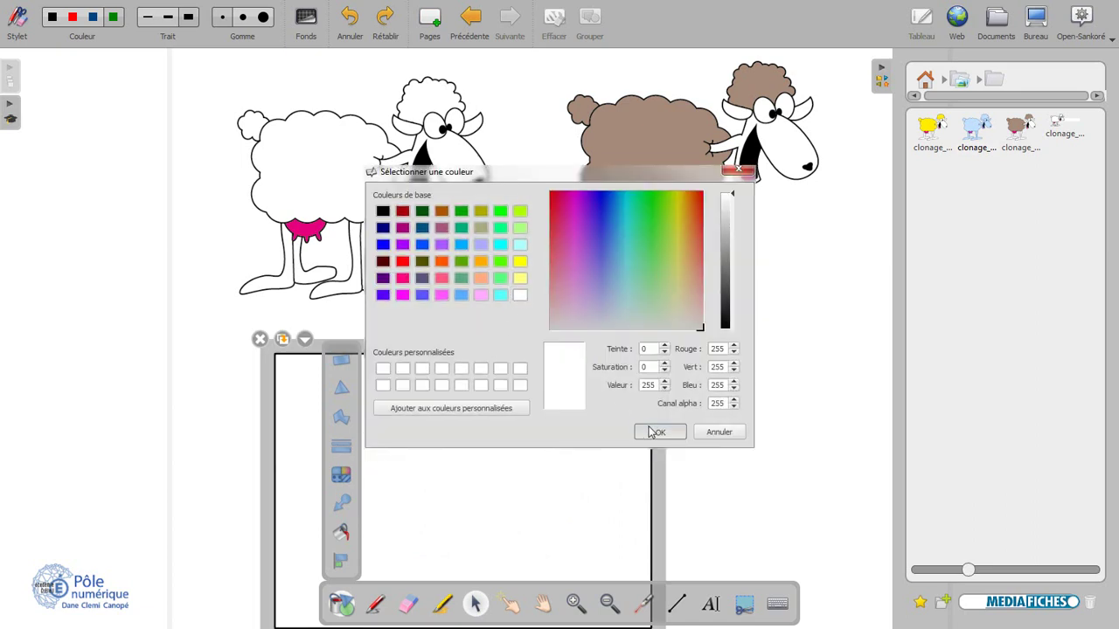
pyautogui.click(651, 432)
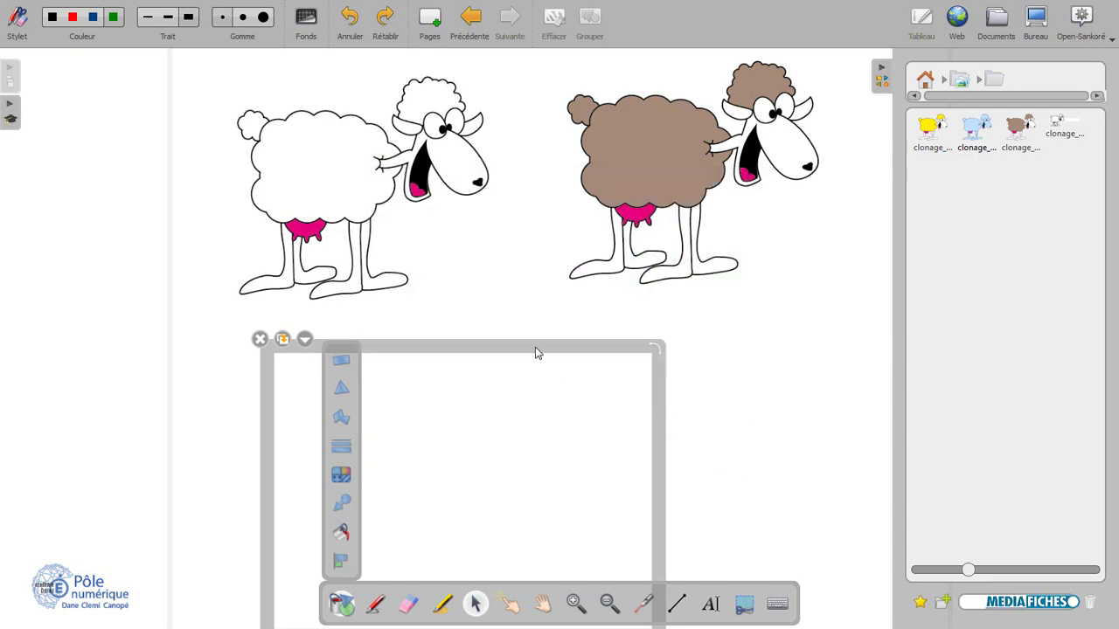
pyautogui.moveTo(537, 355); pyautogui.dragTo(537, 387)
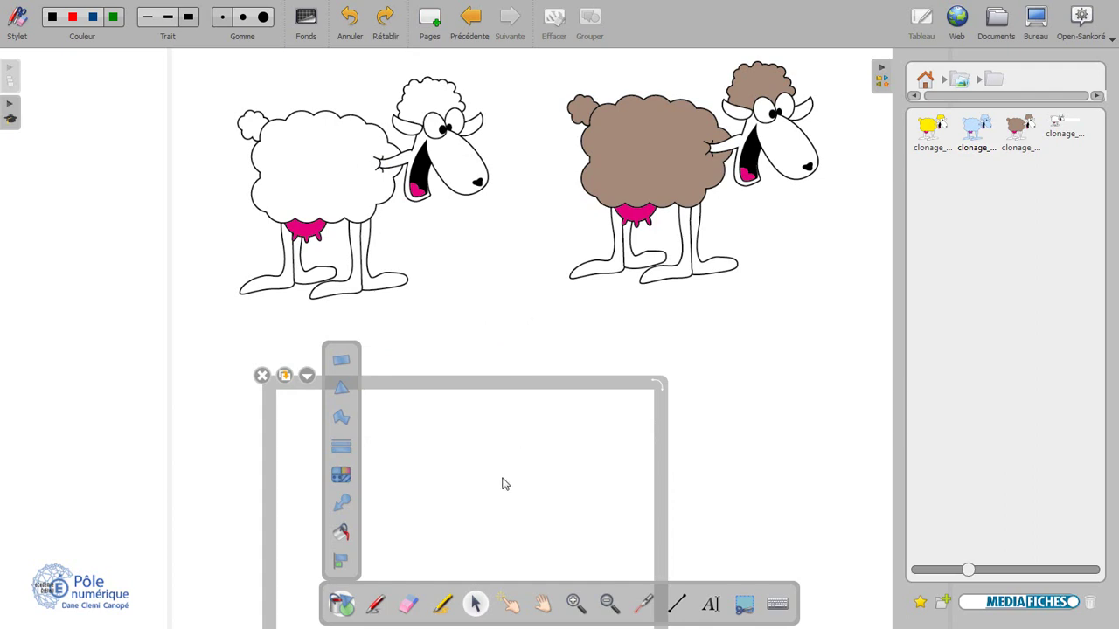
# - Cover the brown sheep with another white rectangle without a visible outline
pyautogui.click(341, 360)
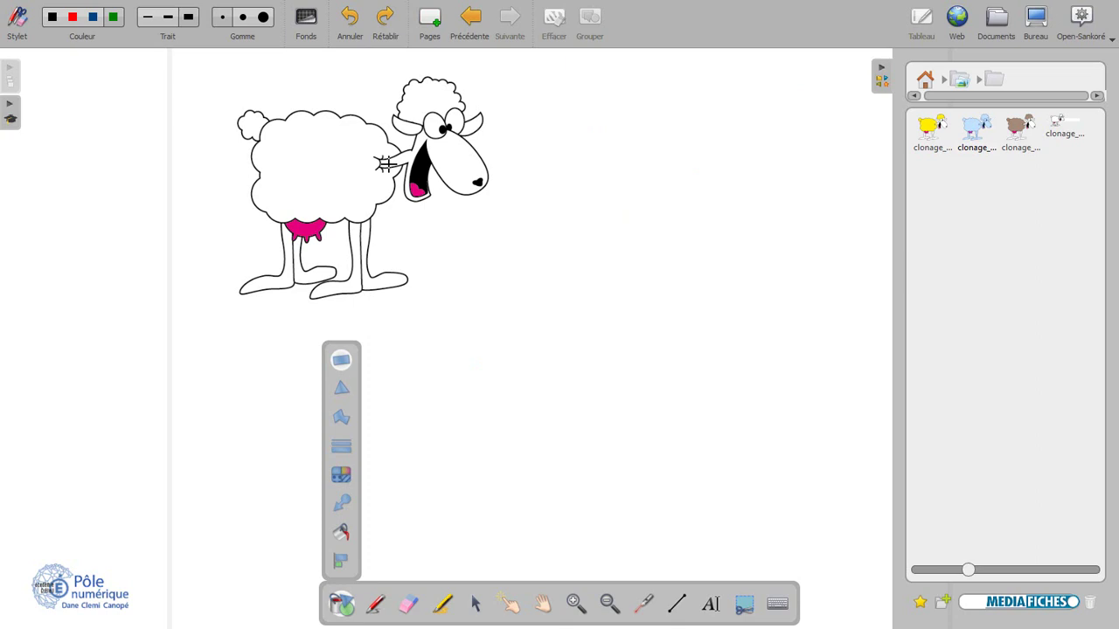
# - Add the Nuancier application to the page and set its colour to white (RGB 255, 255, 255)
pyautogui.click(924, 80)
pyautogui.click(984, 175)
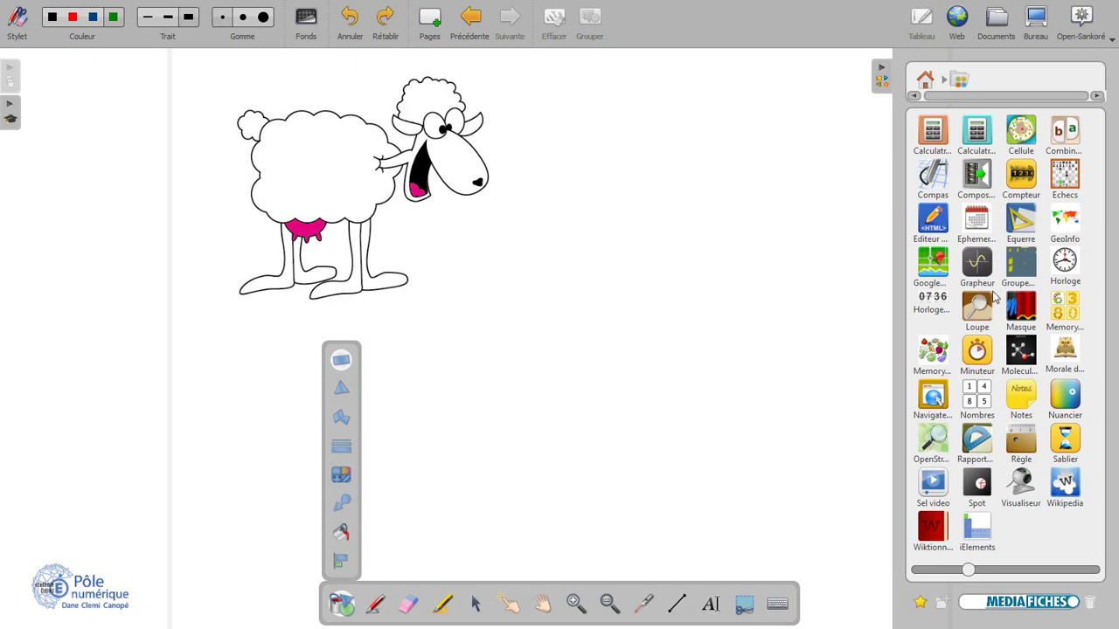
pyautogui.click(1059, 400)
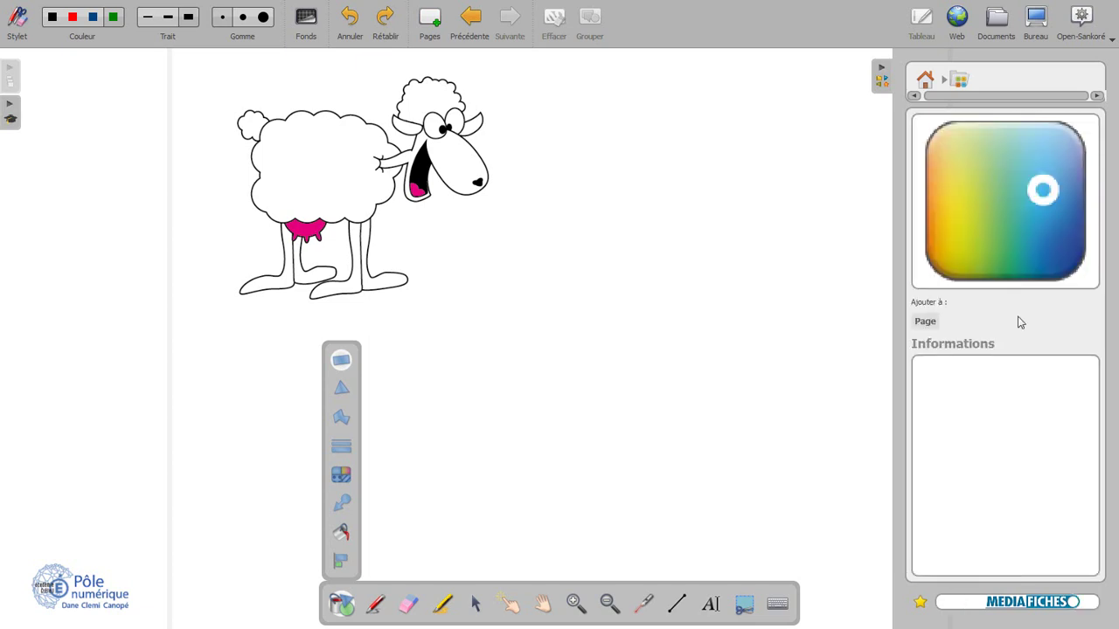
pyautogui.moveTo(987, 235); pyautogui.dragTo(687, 128)
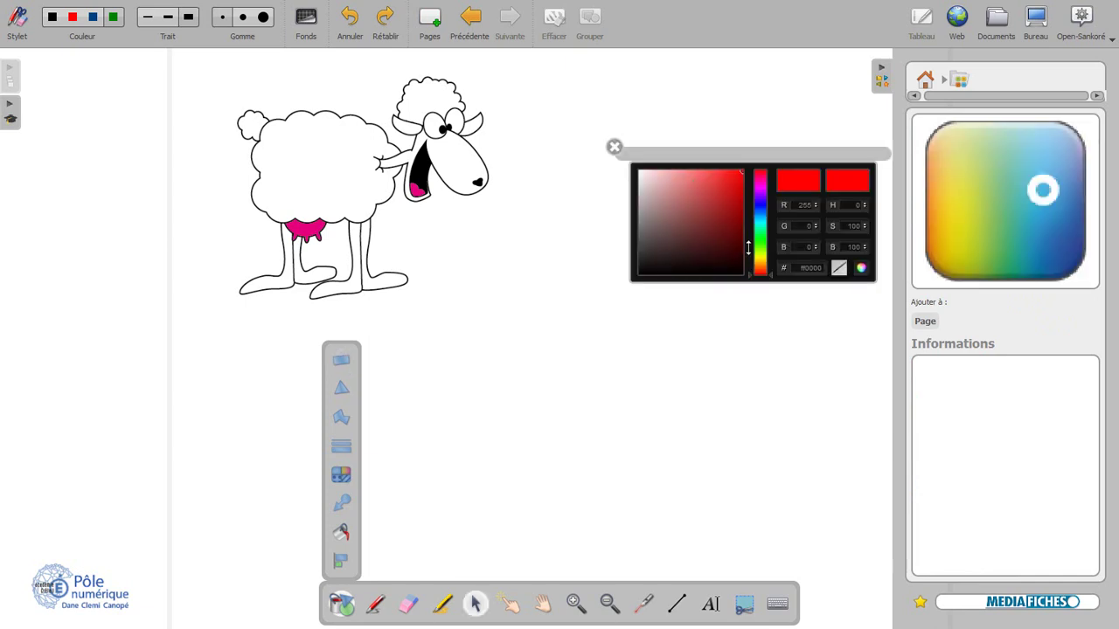
pyautogui.click(639, 170)
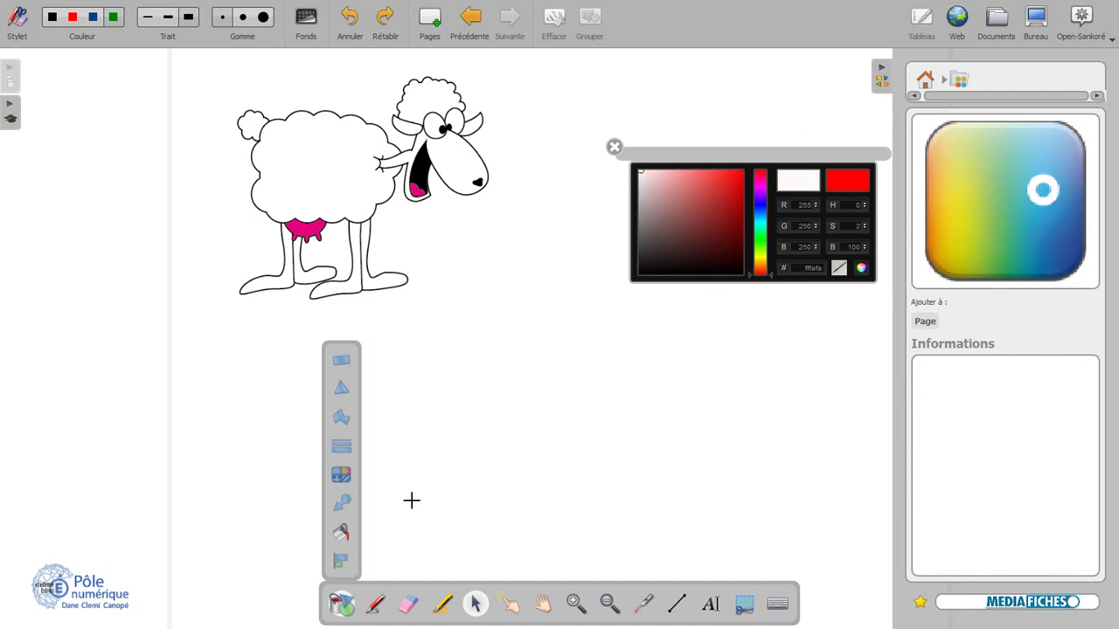
# - Paint over the entire white sheep with the thickest white pen stroke and close the Nuancier application
pyautogui.click(376, 607)
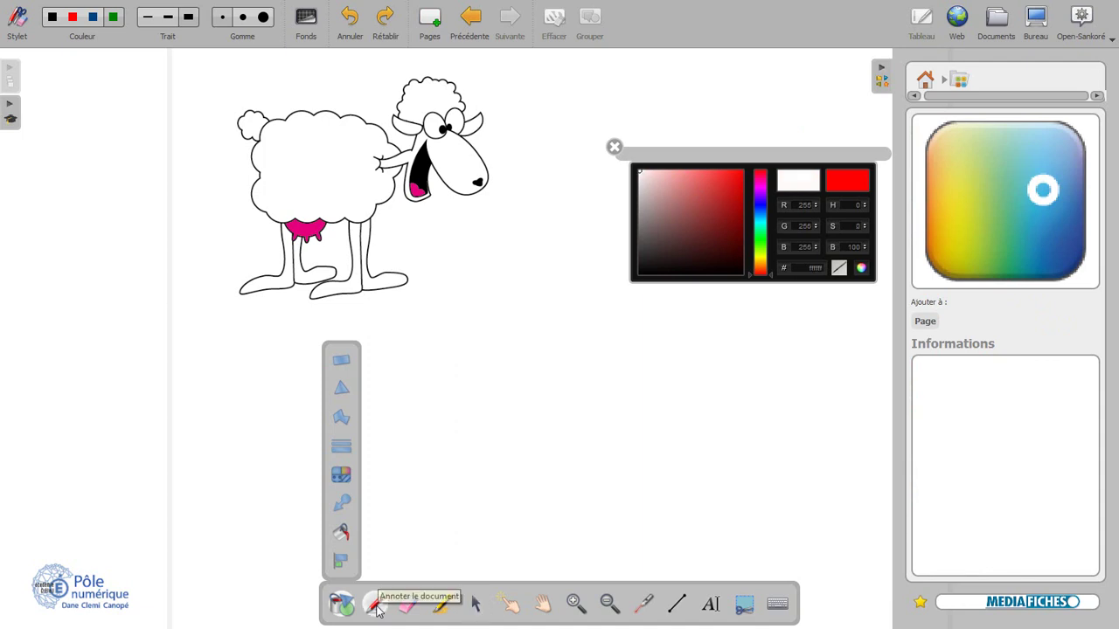
pyautogui.click(188, 18)
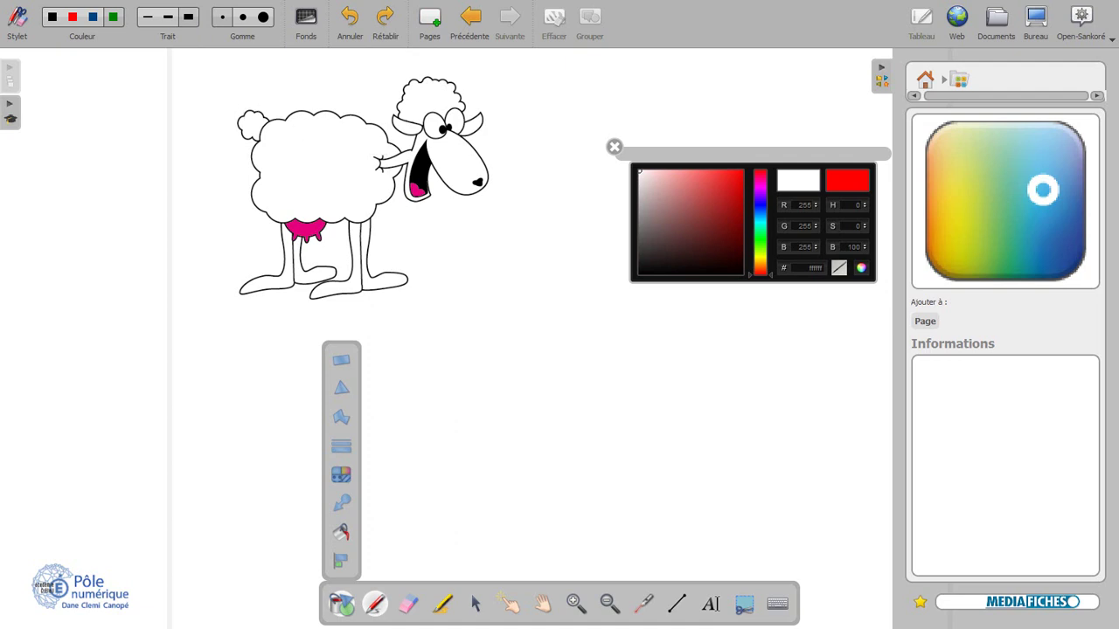
pyautogui.moveTo(240, 138)
pyautogui.mouseDown()
pyautogui.moveTo(268, 116)
pyautogui.moveTo(253, 184)
pyautogui.mouseUp()
pyautogui.moveTo(408, 122)
pyautogui.mouseDown()
pyautogui.moveTo(441, 132)
pyautogui.moveTo(425, 186)
pyautogui.mouseUp()
pyautogui.moveTo(376, 157); pyautogui.dragTo(389, 170)
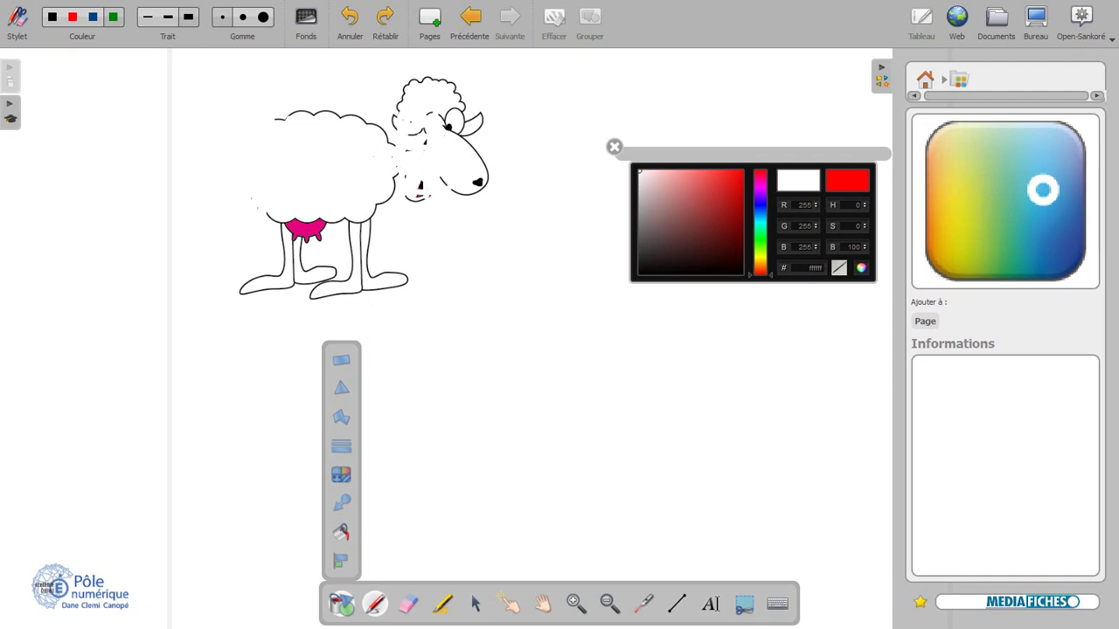
pyautogui.moveTo(343, 223)
pyautogui.mouseDown()
pyautogui.moveTo(367, 218)
pyautogui.moveTo(370, 278)
pyautogui.moveTo(406, 281)
pyautogui.moveTo(311, 297)
pyautogui.moveTo(362, 282)
pyautogui.moveTo(360, 251)
pyautogui.moveTo(348, 280)
pyautogui.moveTo(362, 274)
pyautogui.mouseUp()
pyautogui.moveTo(274, 217)
pyautogui.mouseDown()
pyautogui.moveTo(322, 223)
pyautogui.moveTo(299, 240)
pyautogui.moveTo(306, 233)
pyautogui.moveTo(317, 250)
pyautogui.moveTo(241, 292)
pyautogui.moveTo(297, 244)
pyautogui.moveTo(287, 252)
pyautogui.moveTo(338, 275)
pyautogui.mouseUp()
pyautogui.moveTo(398, 119)
pyautogui.mouseDown()
pyautogui.moveTo(410, 88)
pyautogui.moveTo(456, 98)
pyautogui.moveTo(444, 126)
pyautogui.moveTo(472, 132)
pyautogui.moveTo(482, 110)
pyautogui.mouseUp()
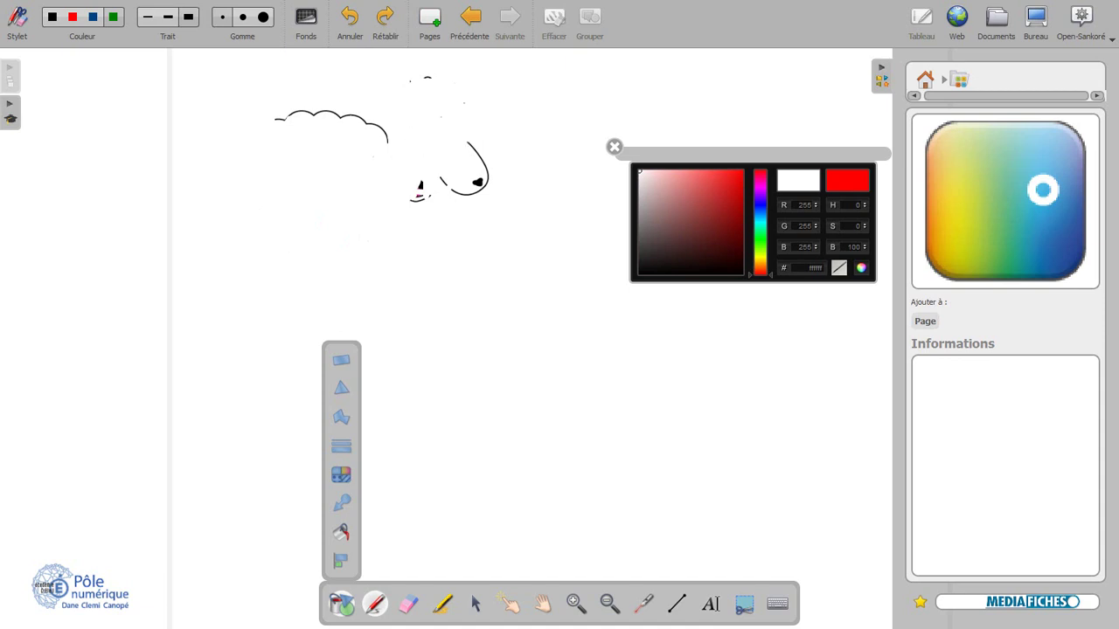
pyautogui.moveTo(406, 194)
pyautogui.mouseDown()
pyautogui.moveTo(470, 190)
pyautogui.moveTo(485, 172)
pyautogui.moveTo(430, 82)
pyautogui.moveTo(410, 76)
pyautogui.mouseUp()
pyautogui.moveTo(278, 117)
pyautogui.mouseDown()
pyautogui.moveTo(332, 112)
pyautogui.moveTo(368, 155)
pyautogui.mouseUp()
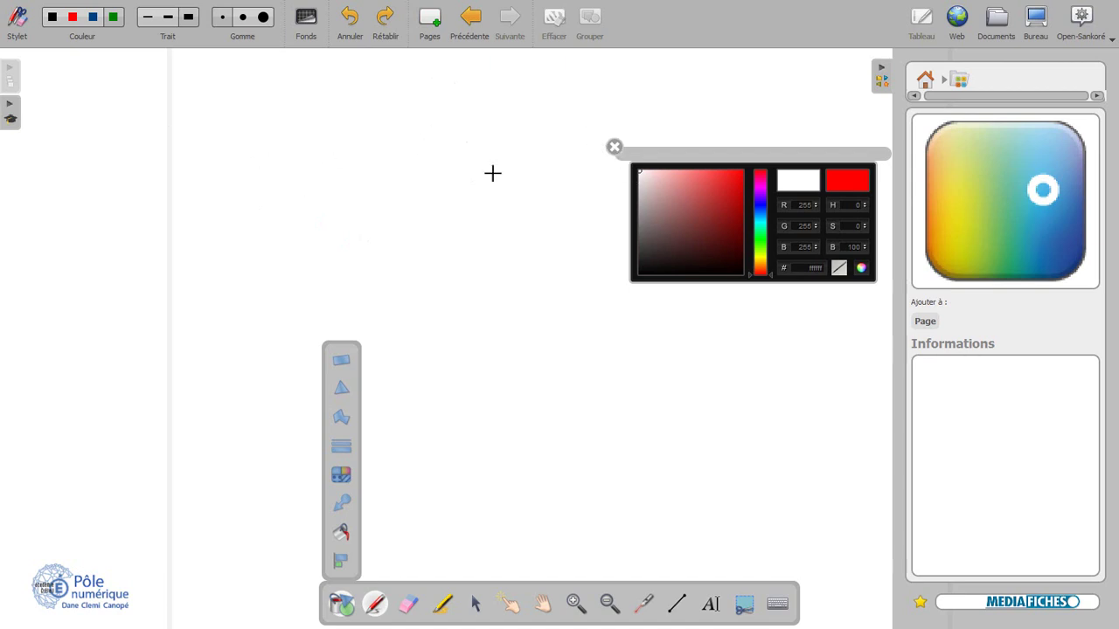
pyautogui.click(615, 148)
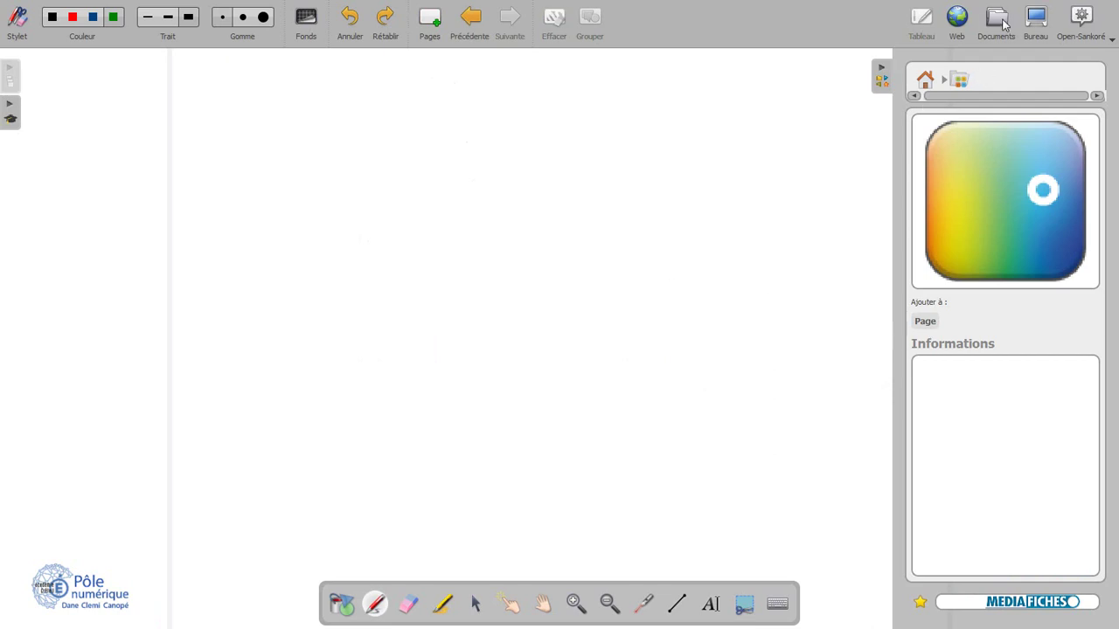
# - Rename the dated document in the dolly folder as dolly and duplicate it
pyautogui.click(1003, 24)
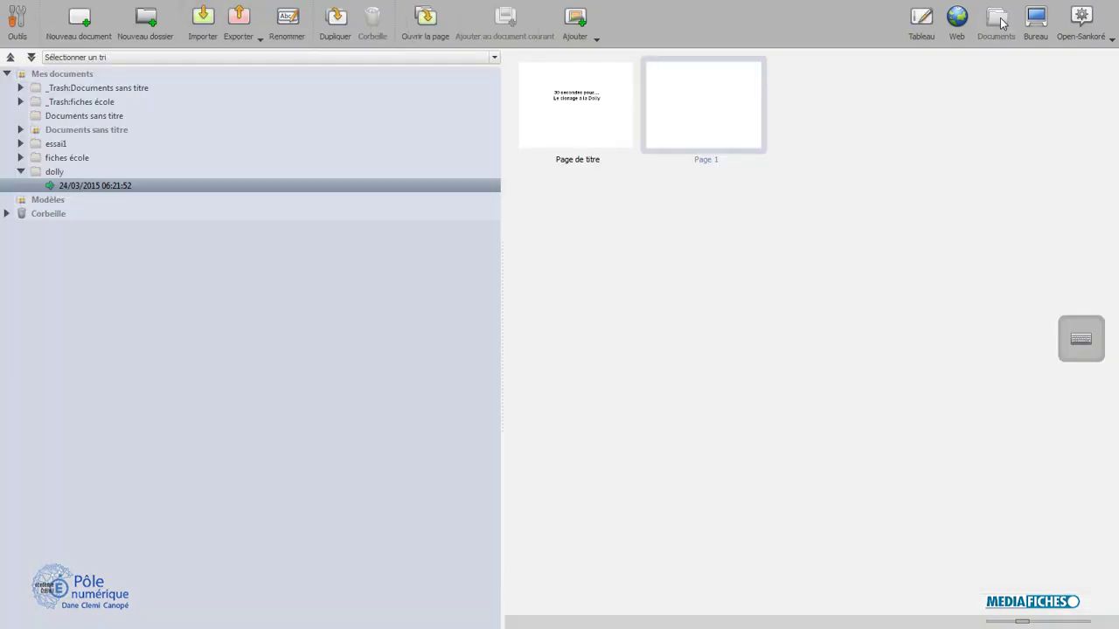
pyautogui.click(121, 189)
pyautogui.click(121, 186)
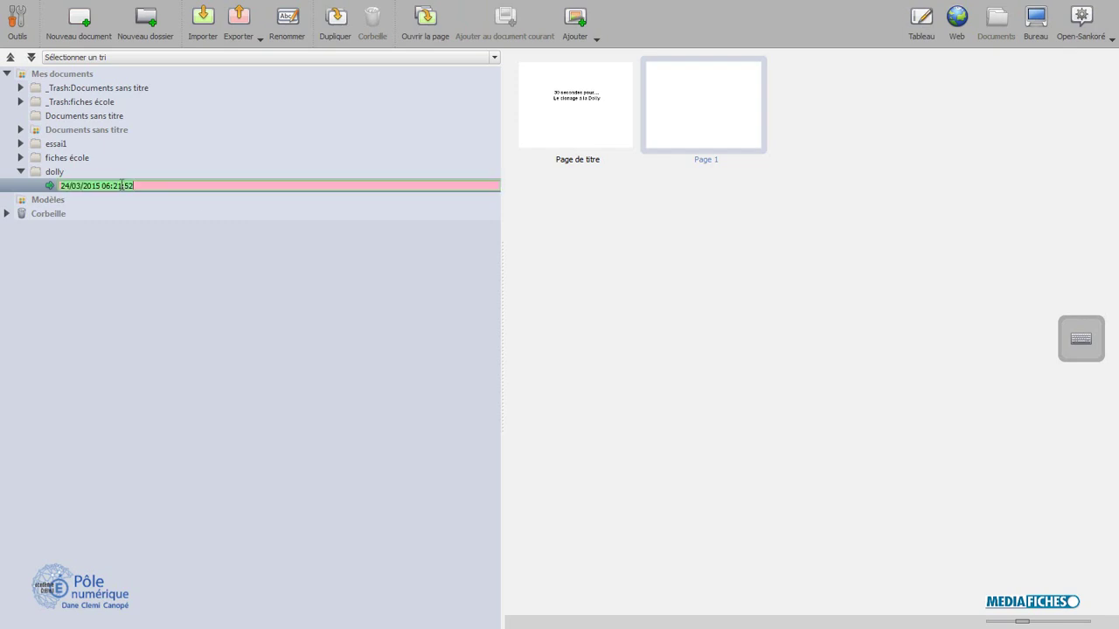
pyautogui.write('dolly')
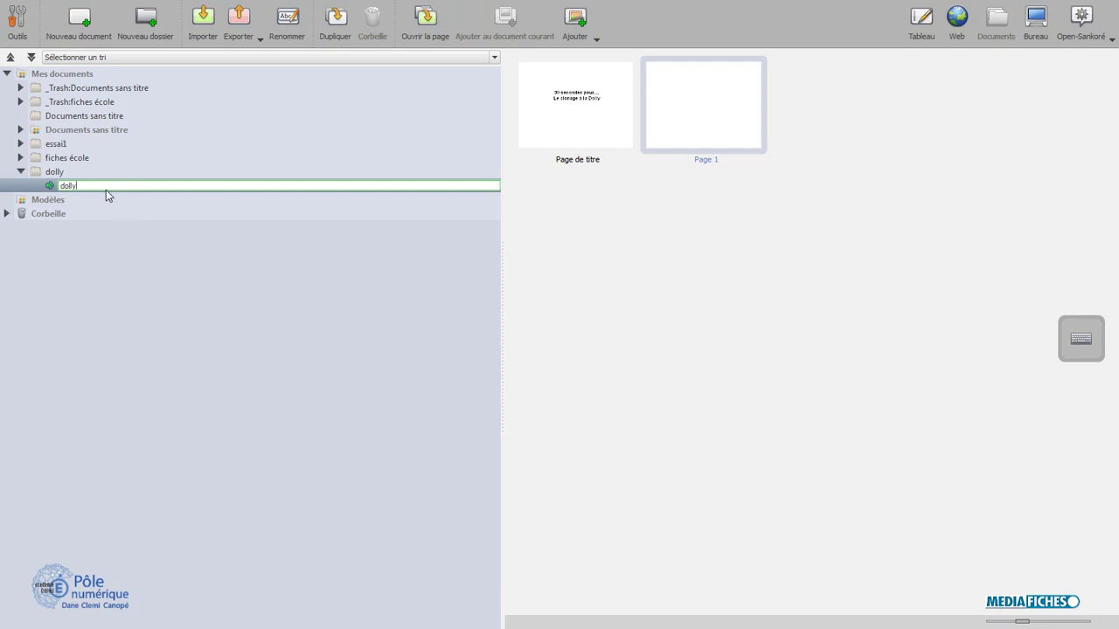
pyautogui.press('Return')
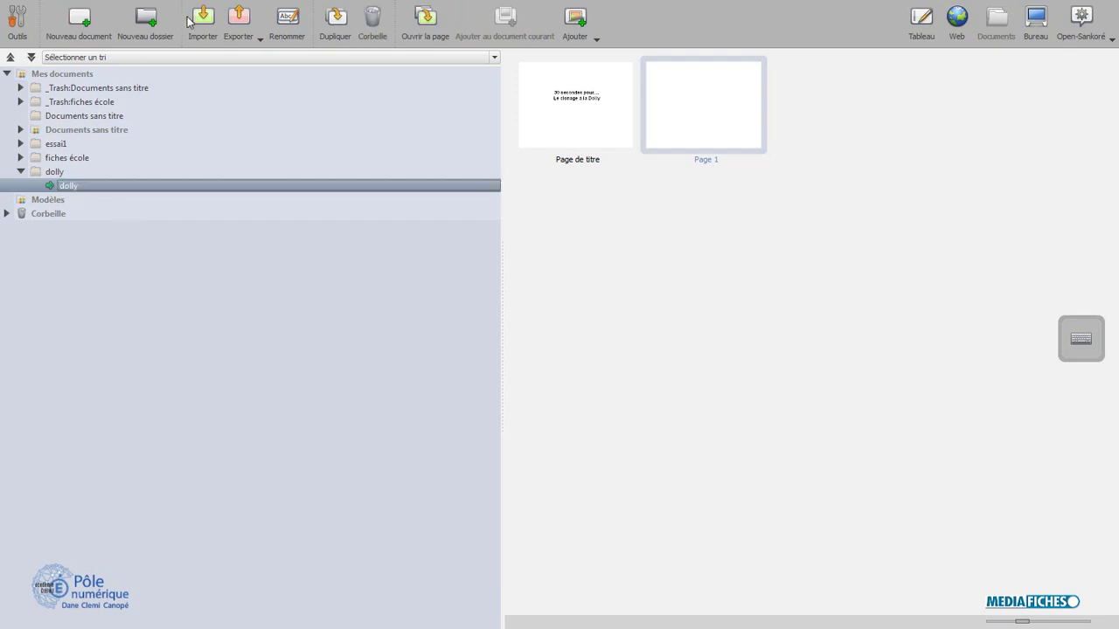
pyautogui.click(340, 19)
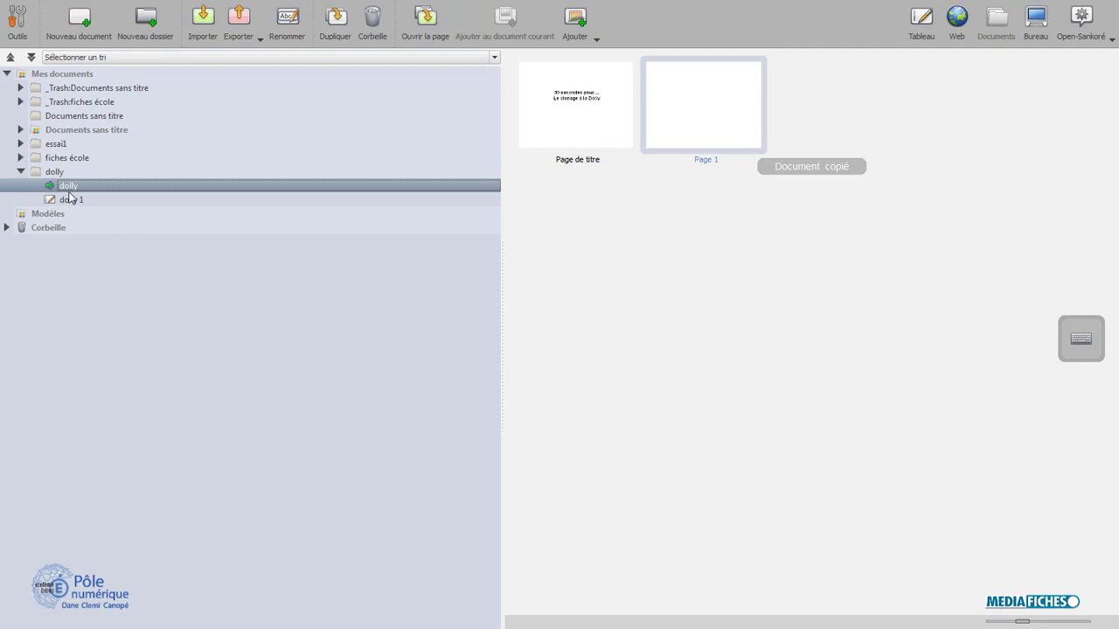
# - Return to the board, go to the title page and open the Podcast recording tool
pyautogui.click(923, 18)
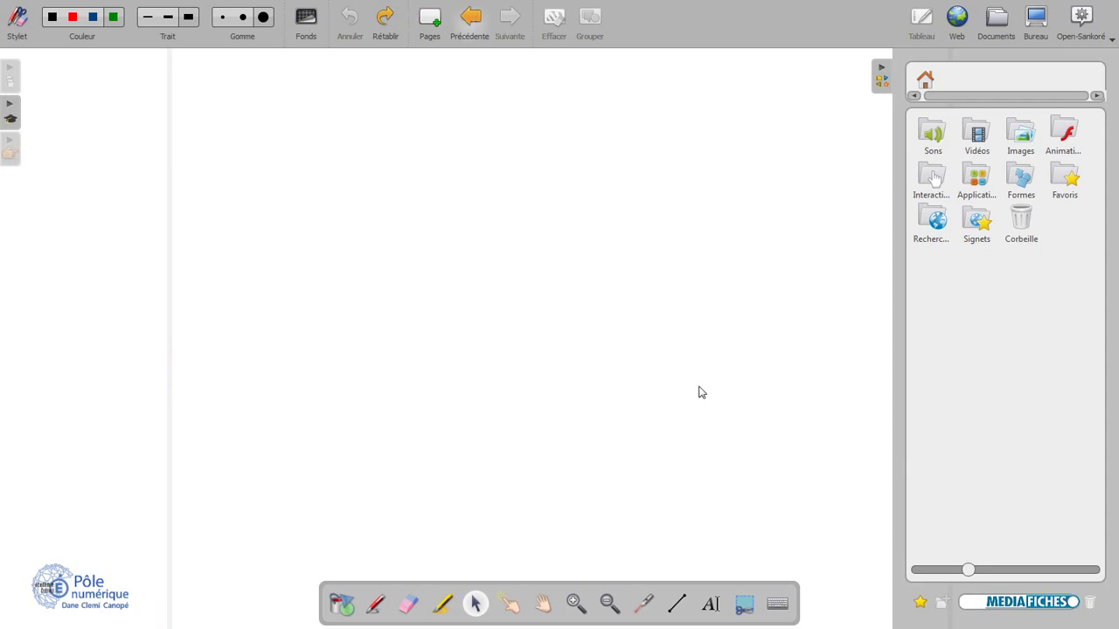
pyautogui.click(1091, 24)
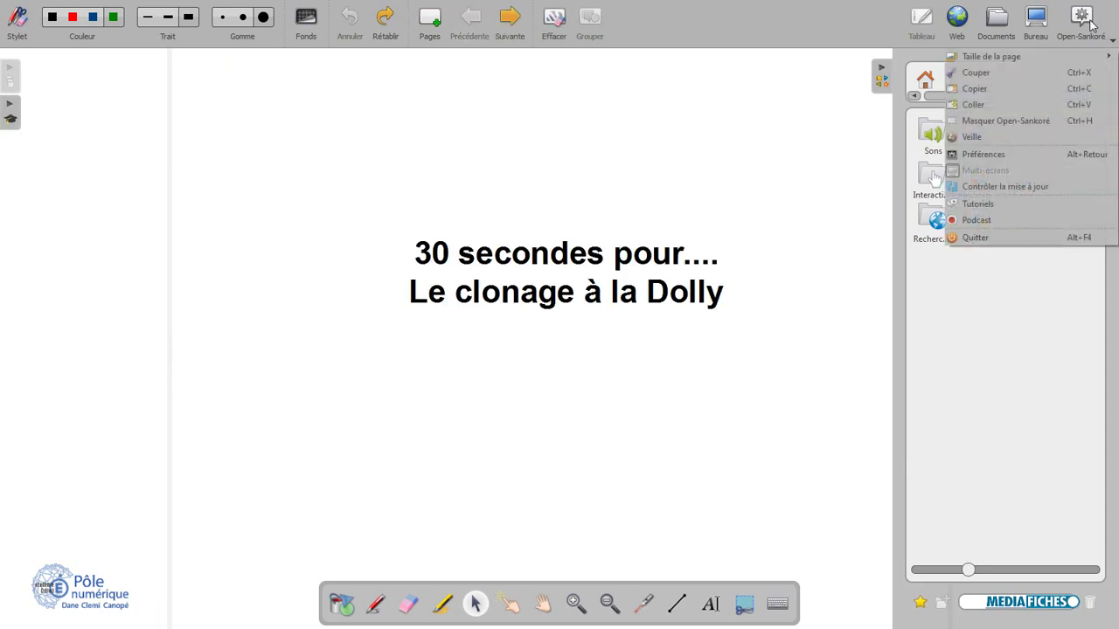
pyautogui.click(986, 223)
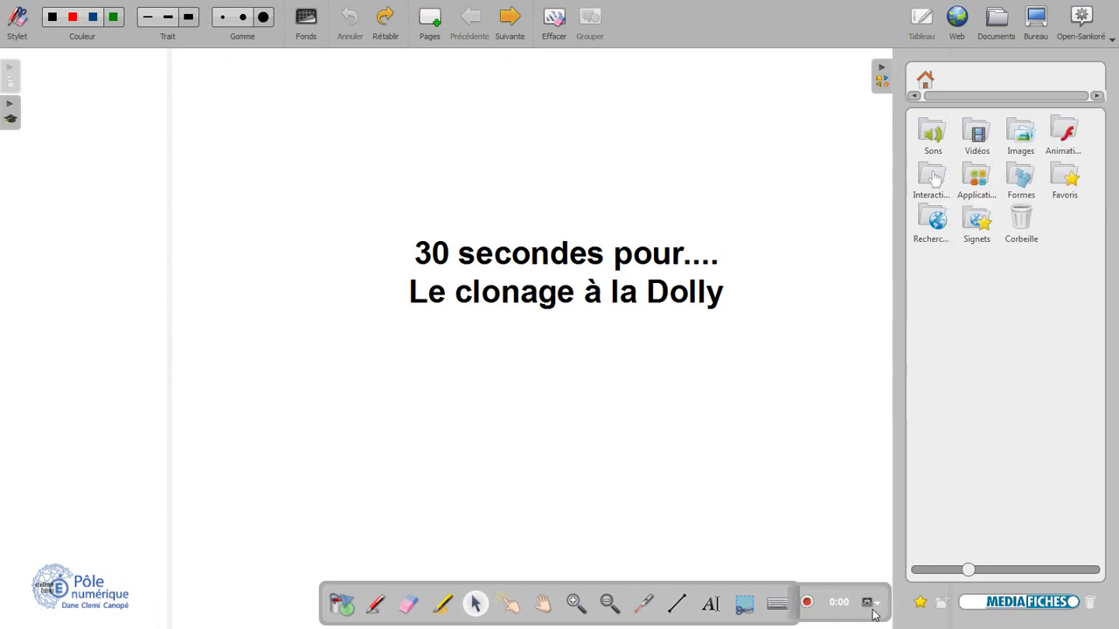